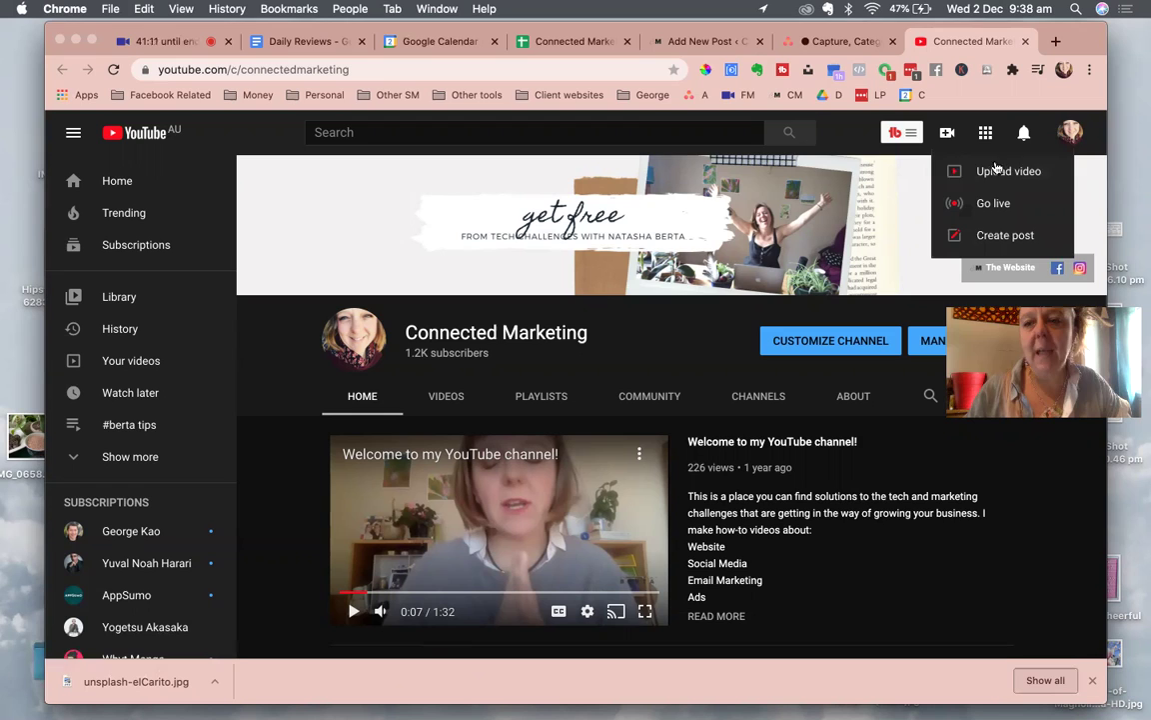
Step: Start a video upload and select the "Who should you follow" MP4 in Finder, inside the 2020-11-09 Zoom recording folder under Documents
{"action": "left_click", "coordinate": [993, 175]}
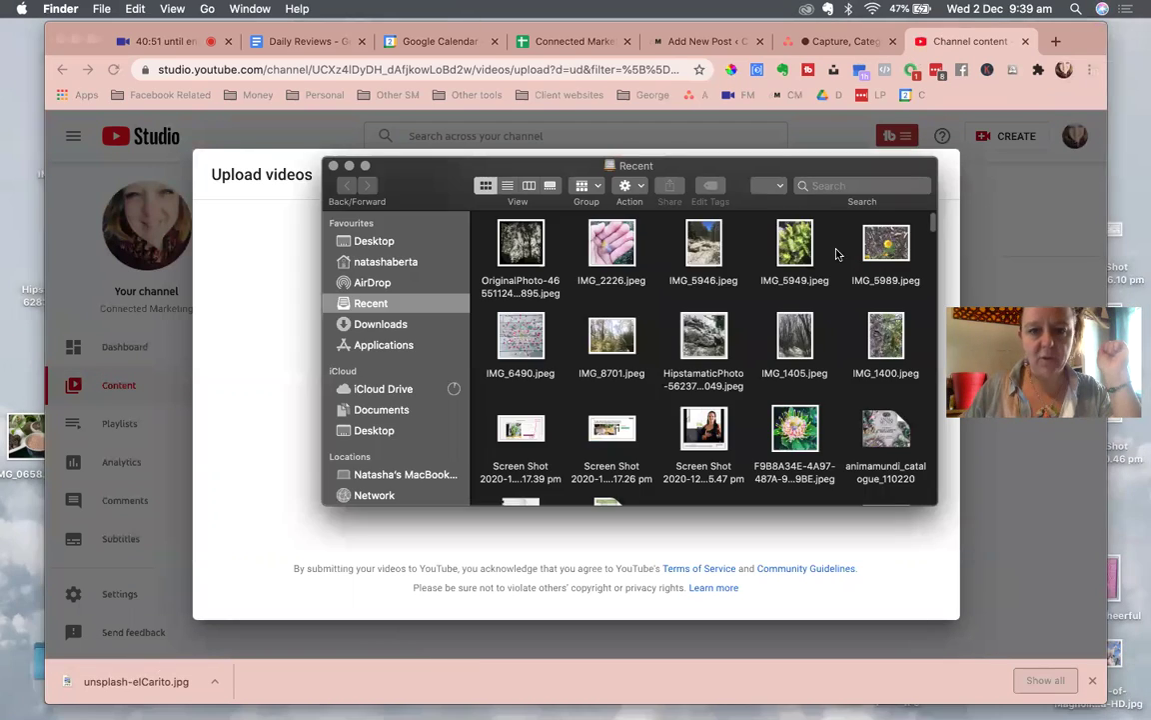
{"action": "left_click", "coordinate": [369, 408]}
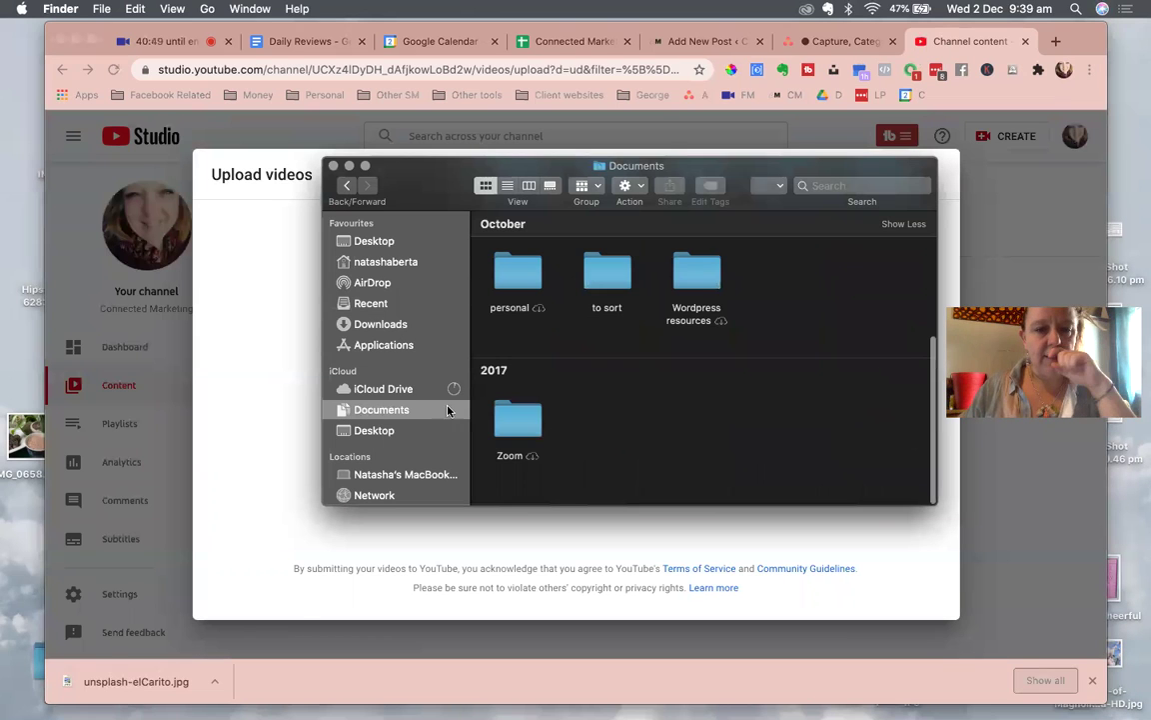
{"action": "double_click", "coordinate": [516, 414]}
{"action": "left_click_drag", "start_coordinate": [439, 185], "coordinate": [789, 168]}
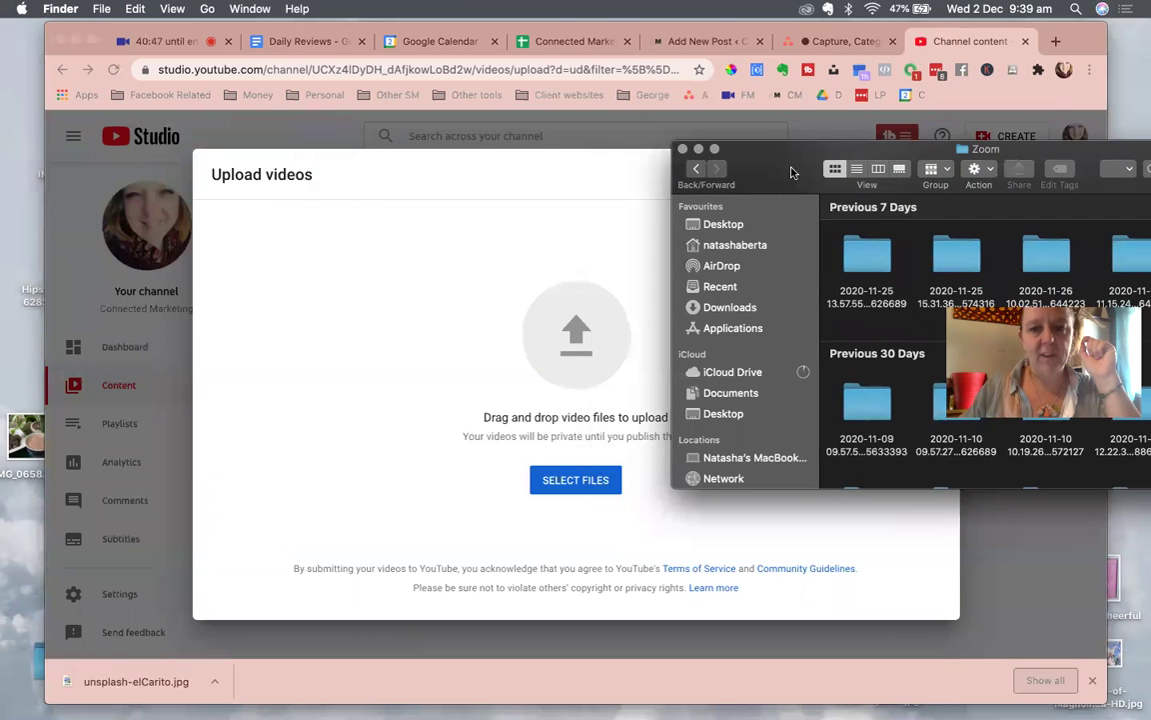
{"action": "double_click", "coordinate": [859, 404]}
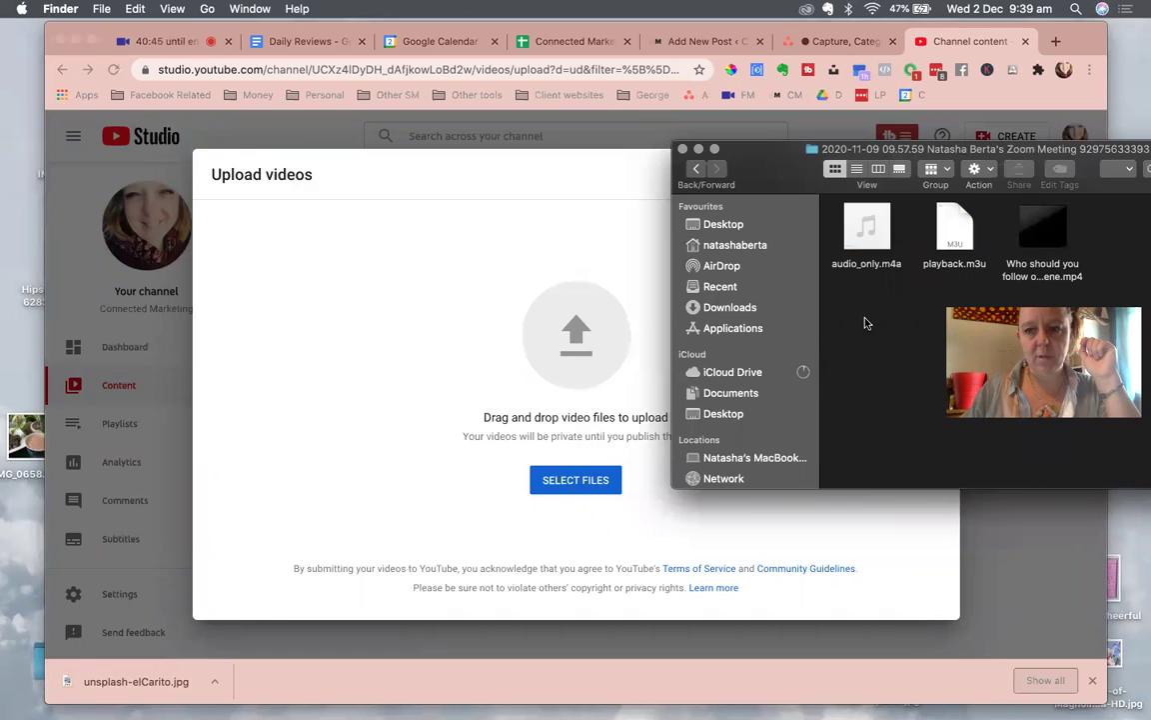
{"action": "mouse_move", "coordinate": [1029, 228]}
{"action": "left_mouse_down"}
{"action": "mouse_move", "coordinate": [560, 311]}
{"action": "mouse_move", "coordinate": [860, 214]}
{"action": "mouse_move", "coordinate": [1030, 230]}
{"action": "mouse_move", "coordinate": [1037, 243]}
{"action": "left_mouse_up"}
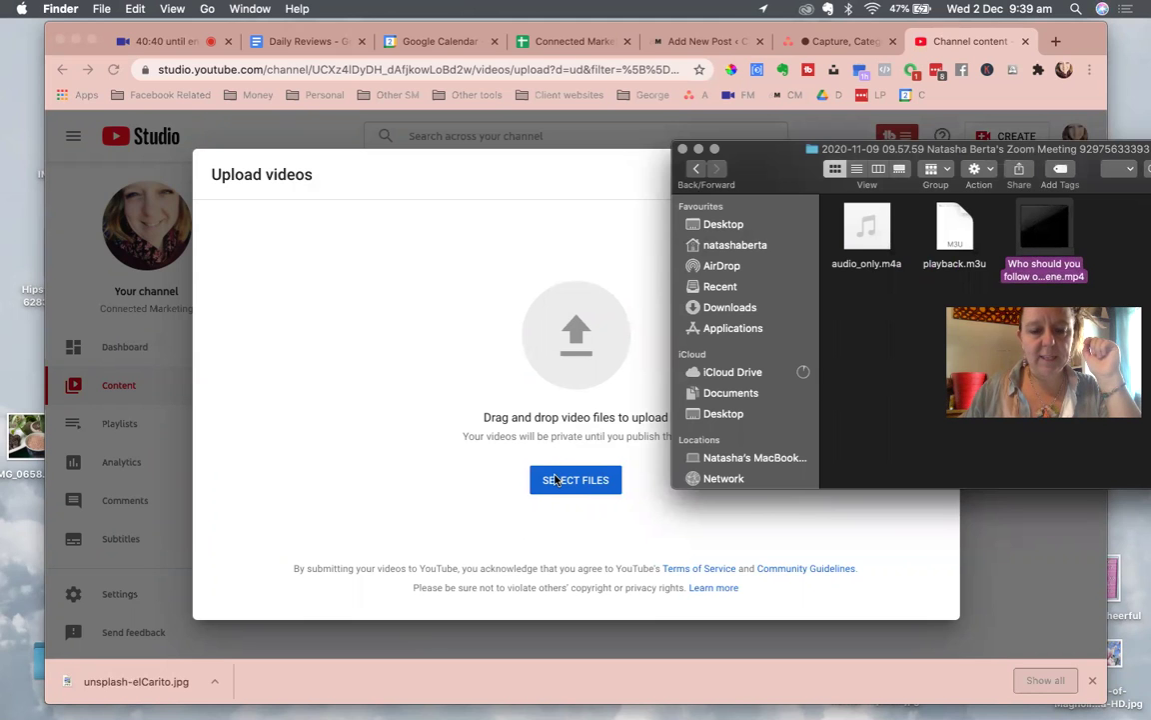
{"action": "left_click", "coordinate": [555, 480]}
{"action": "left_click", "coordinate": [556, 480]}
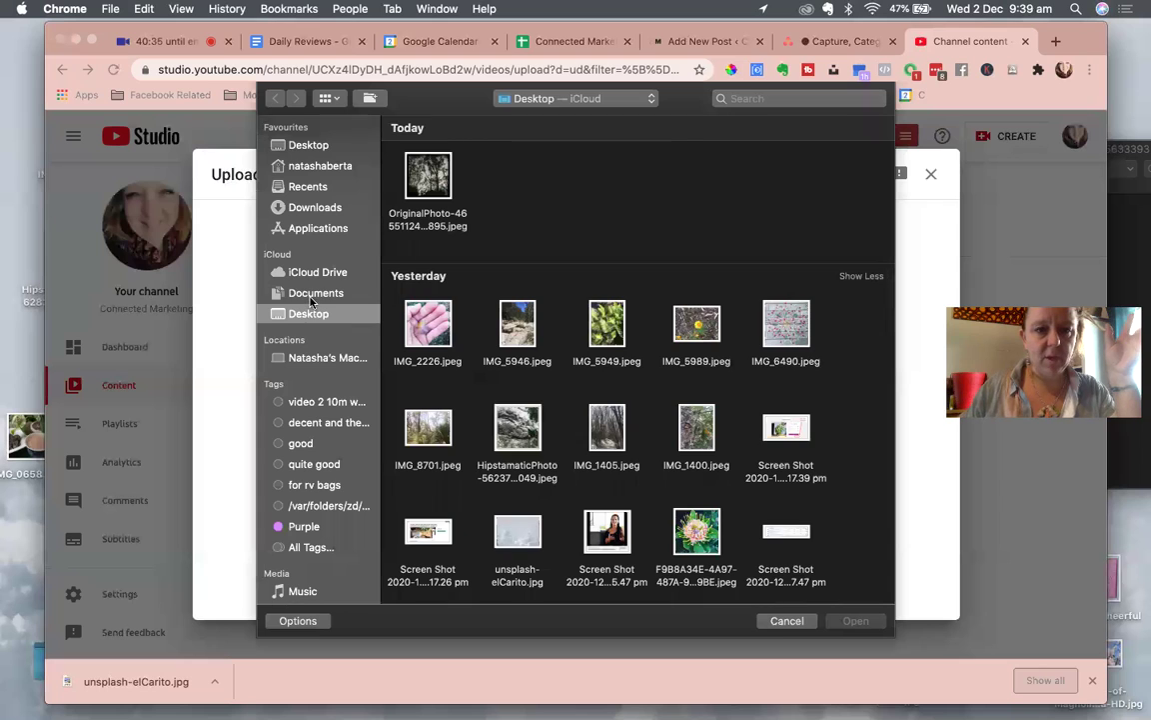
{"action": "left_click", "coordinate": [339, 293]}
{"action": "scroll", "coordinate": [443, 481], "scroll_direction": "down", "scroll_amount": 3}
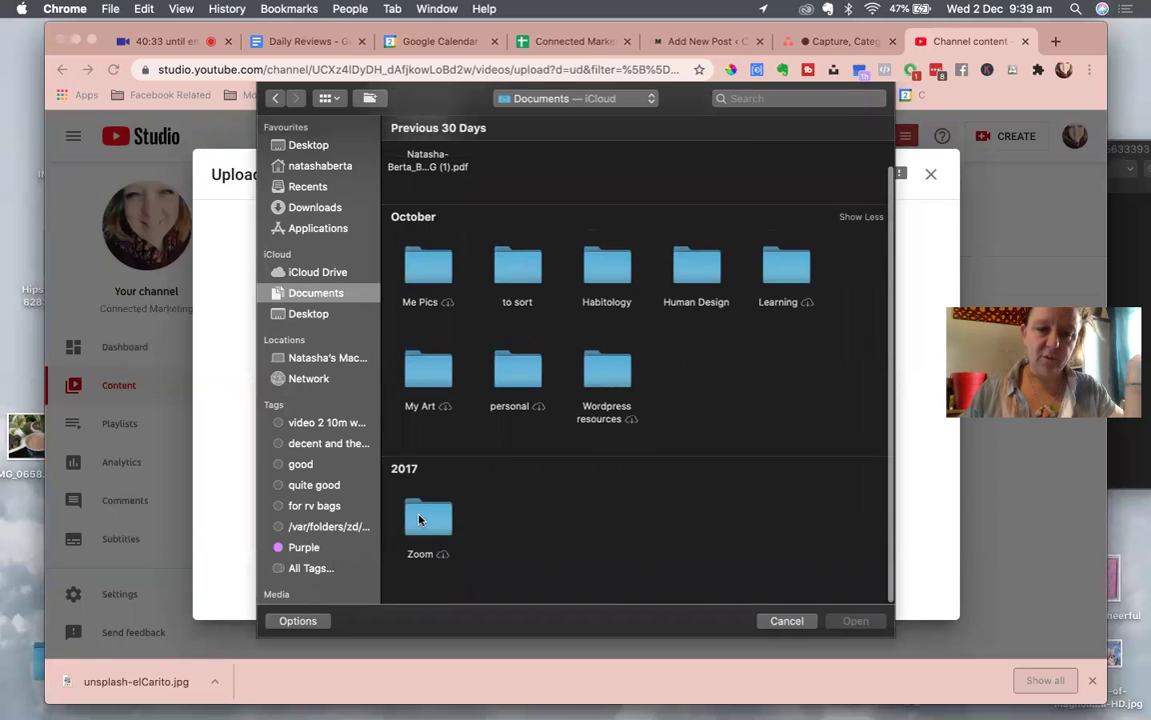
{"action": "double_click", "coordinate": [428, 512]}
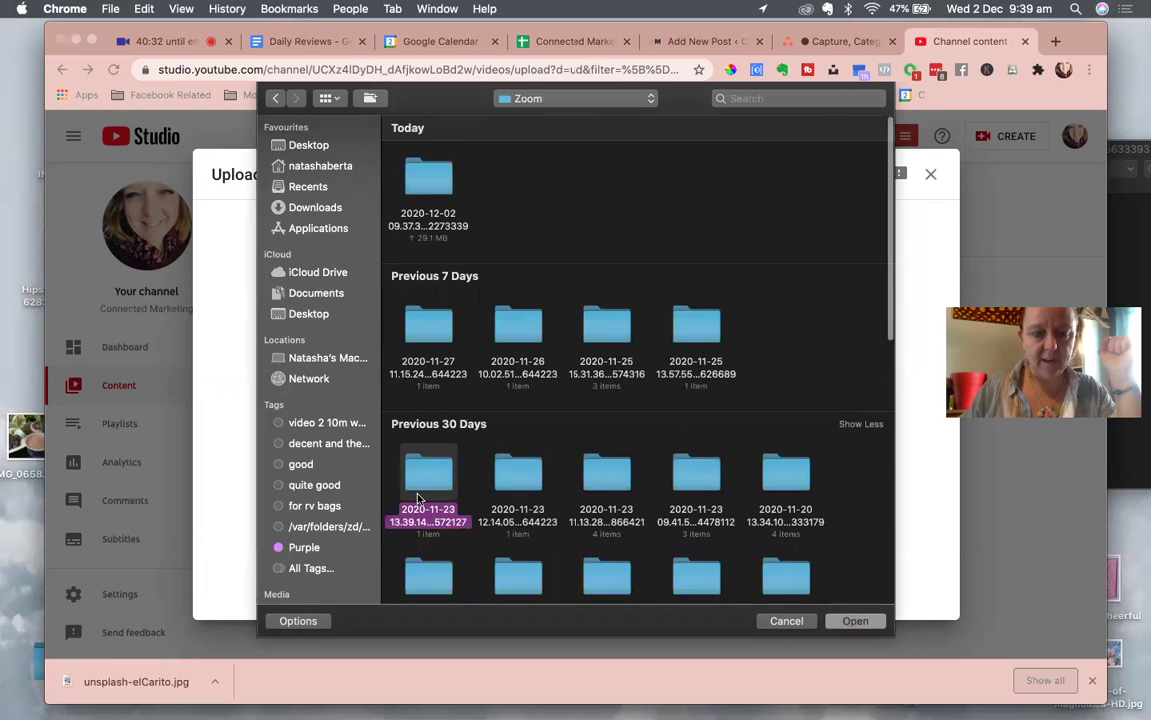
{"action": "double_click", "coordinate": [418, 496]}
{"action": "left_click", "coordinate": [275, 100]}
{"action": "double_click", "coordinate": [406, 324]}
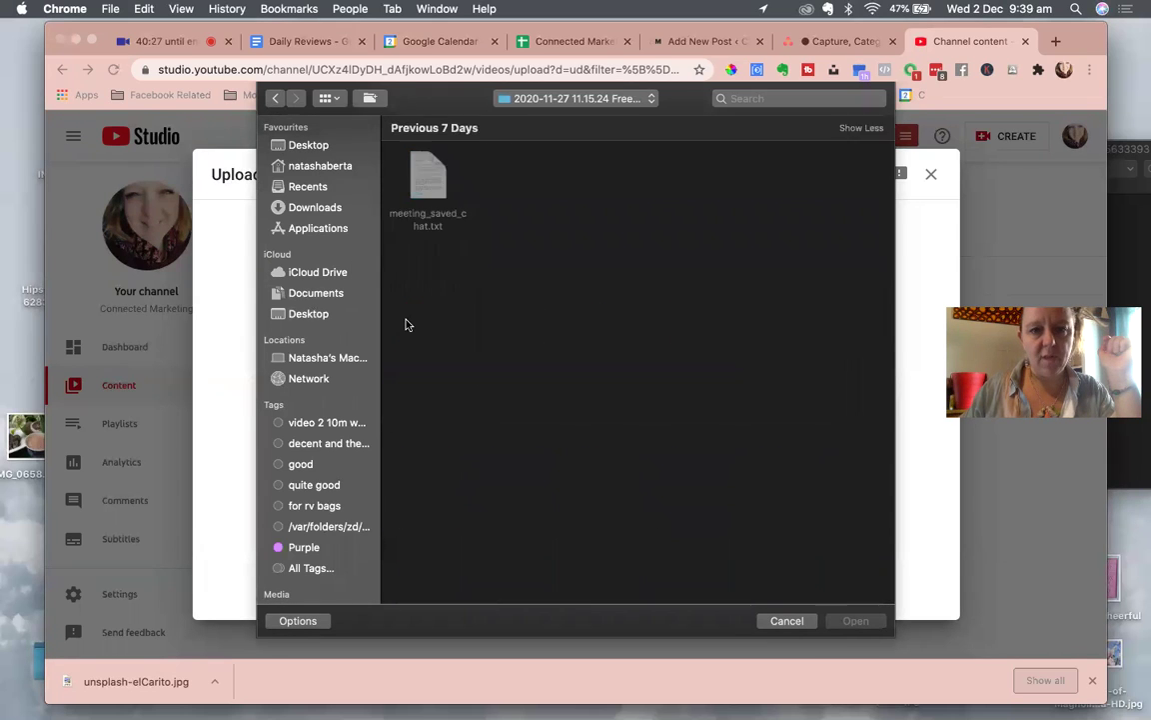
{"action": "left_click", "coordinate": [274, 98]}
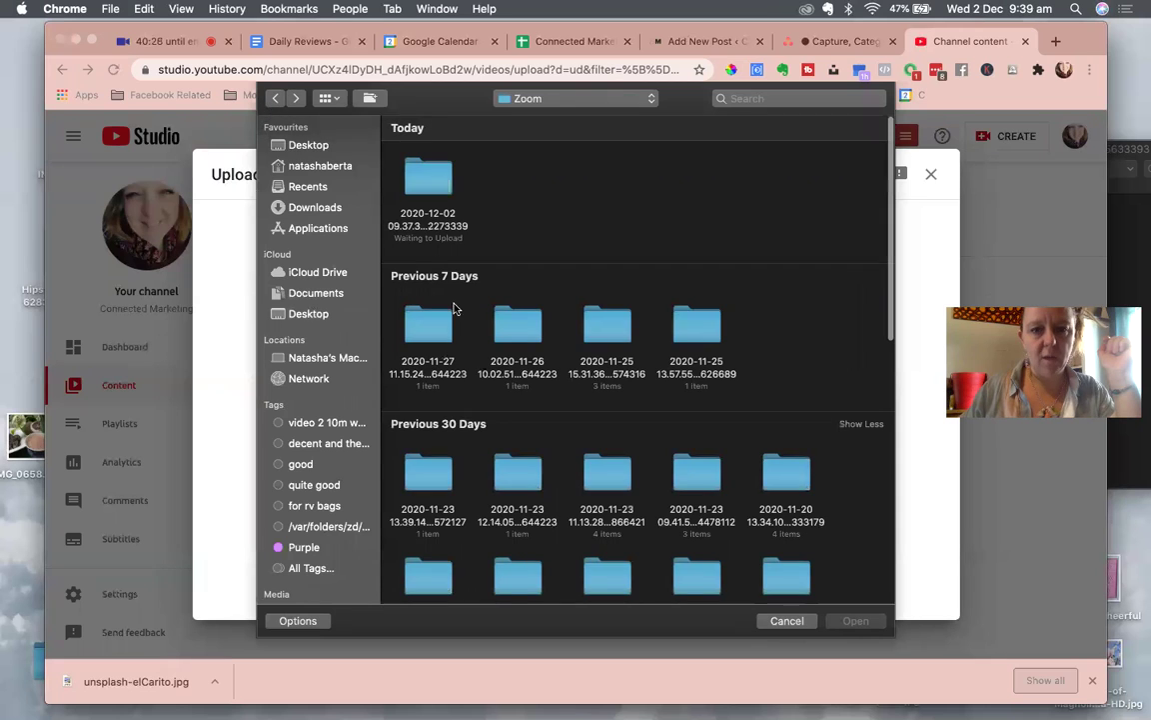
{"action": "scroll", "coordinate": [531, 411], "scroll_direction": "down", "scroll_amount": 2}
{"action": "scroll", "coordinate": [530, 411], "scroll_direction": "down", "scroll_amount": 2}
{"action": "scroll", "coordinate": [514, 401], "scroll_direction": "up", "scroll_amount": 4}
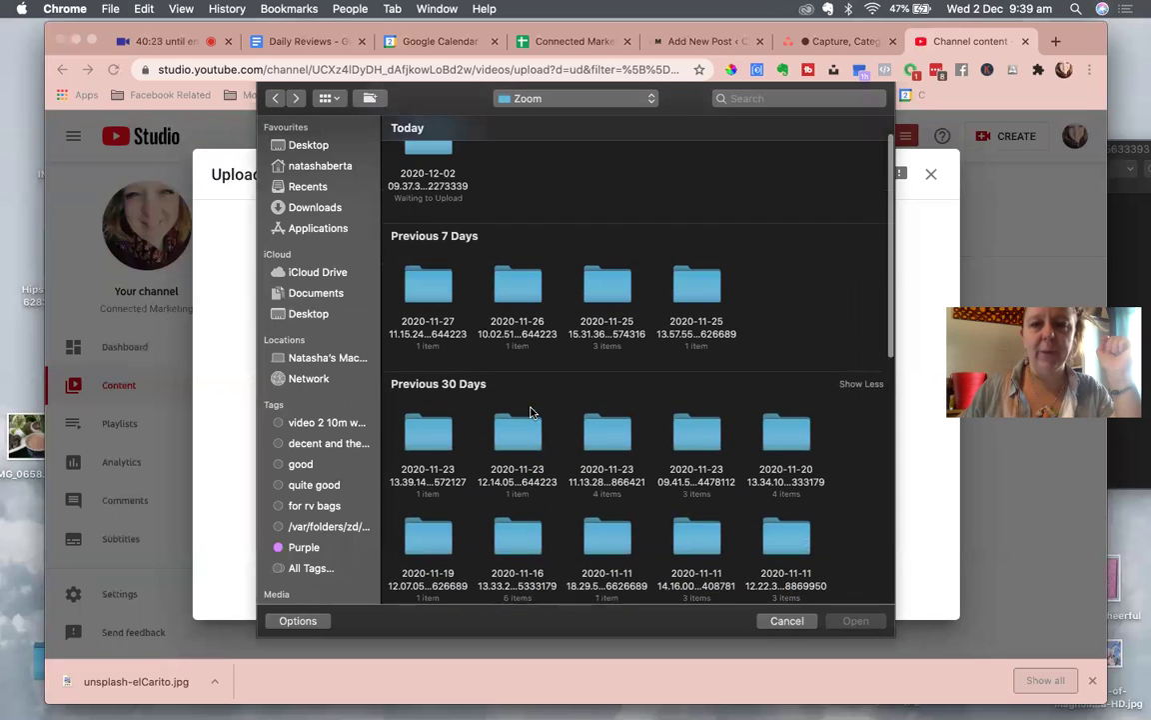
{"action": "left_click", "coordinate": [781, 621]}
{"action": "left_click", "coordinate": [574, 480]}
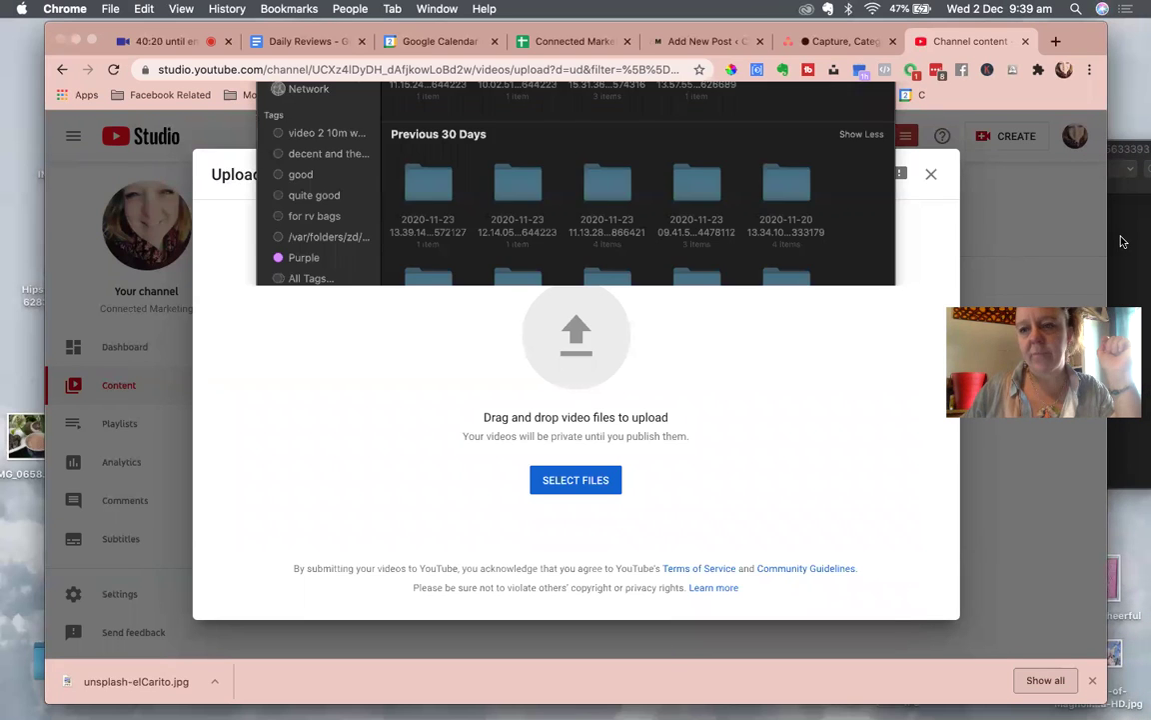
{"action": "left_click", "coordinate": [784, 619]}
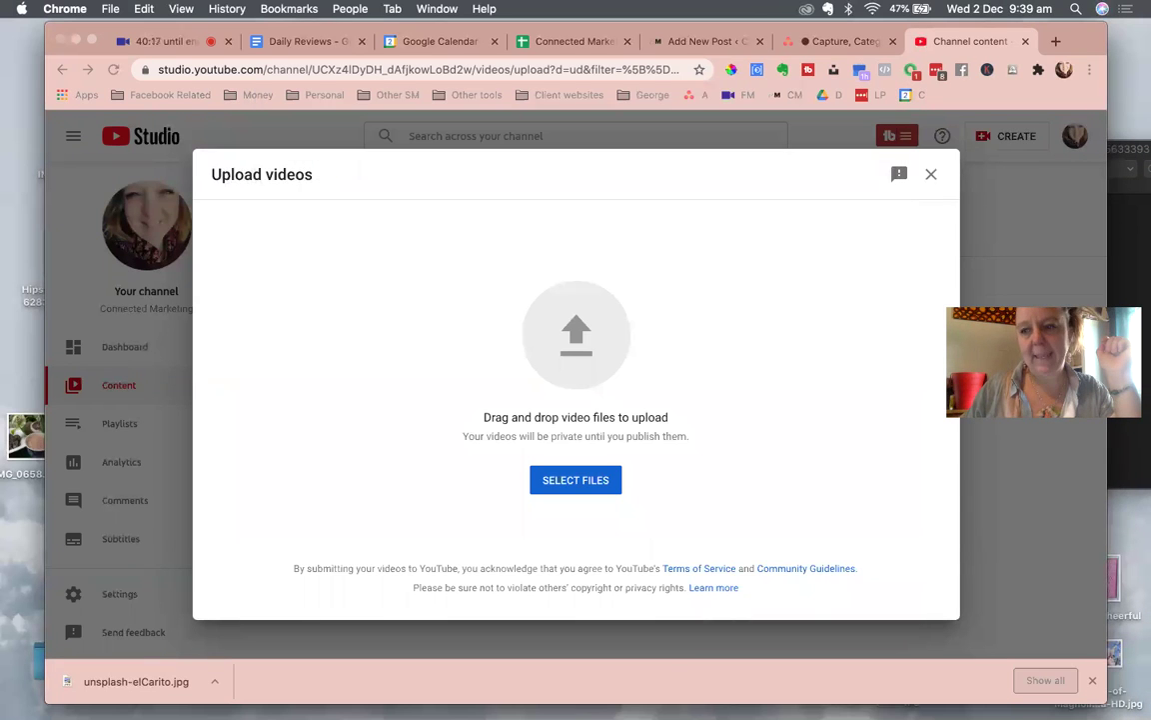
Step: Switch to Finder and upload the "Who should you follow" MP4 to the YouTube upload area
{"action": "key", "text": "super+Tab"}
{"action": "left_click_drag", "start_coordinate": [1039, 238], "coordinate": [516, 344]}
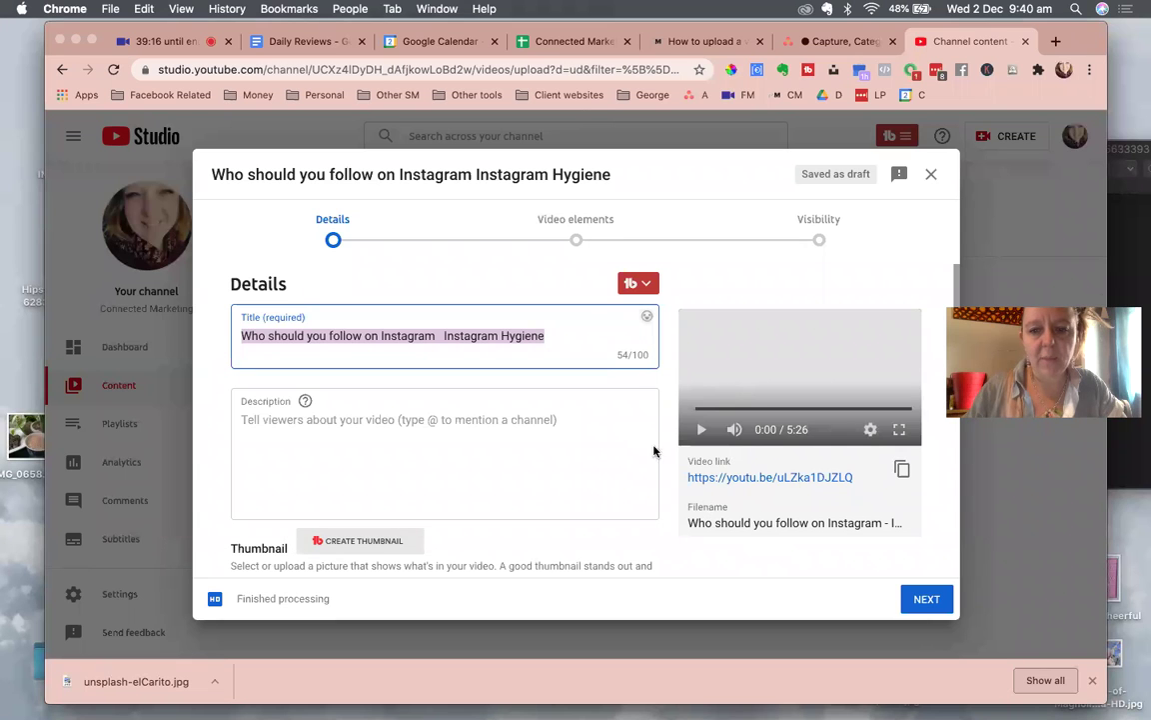
Step: Copy the uploaded video's link from the upload details
{"action": "left_click", "coordinate": [900, 469]}
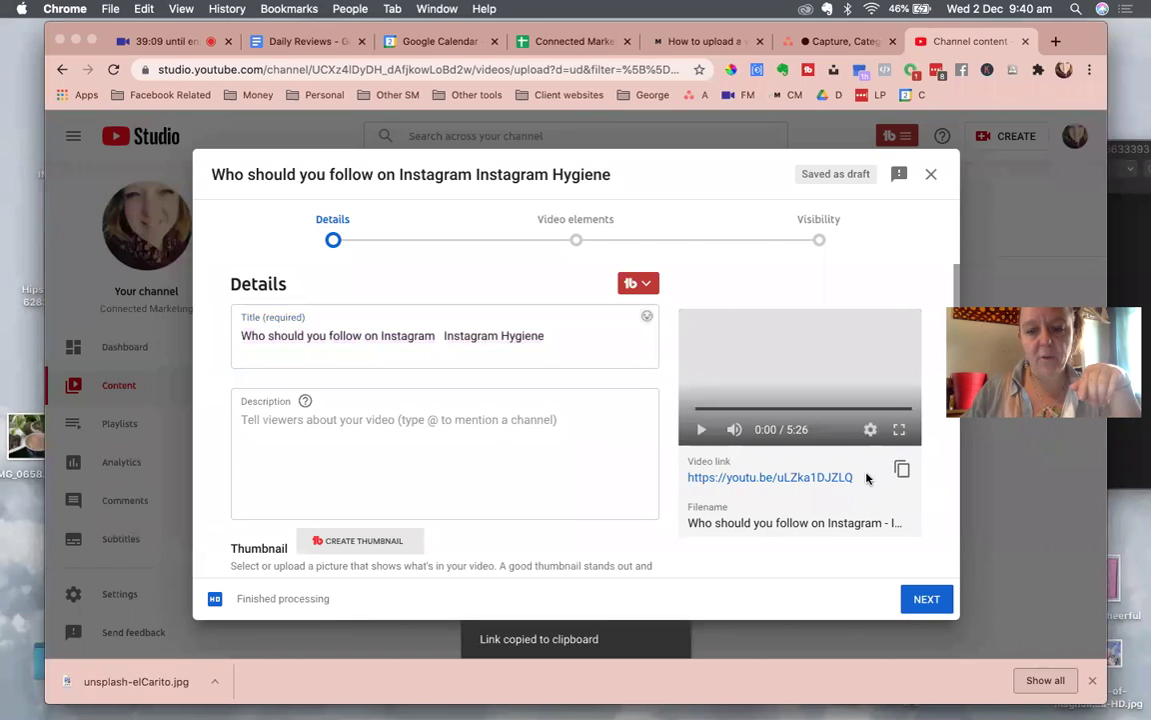
{"action": "left_click_drag", "start_coordinate": [854, 477], "coordinate": [683, 477]}
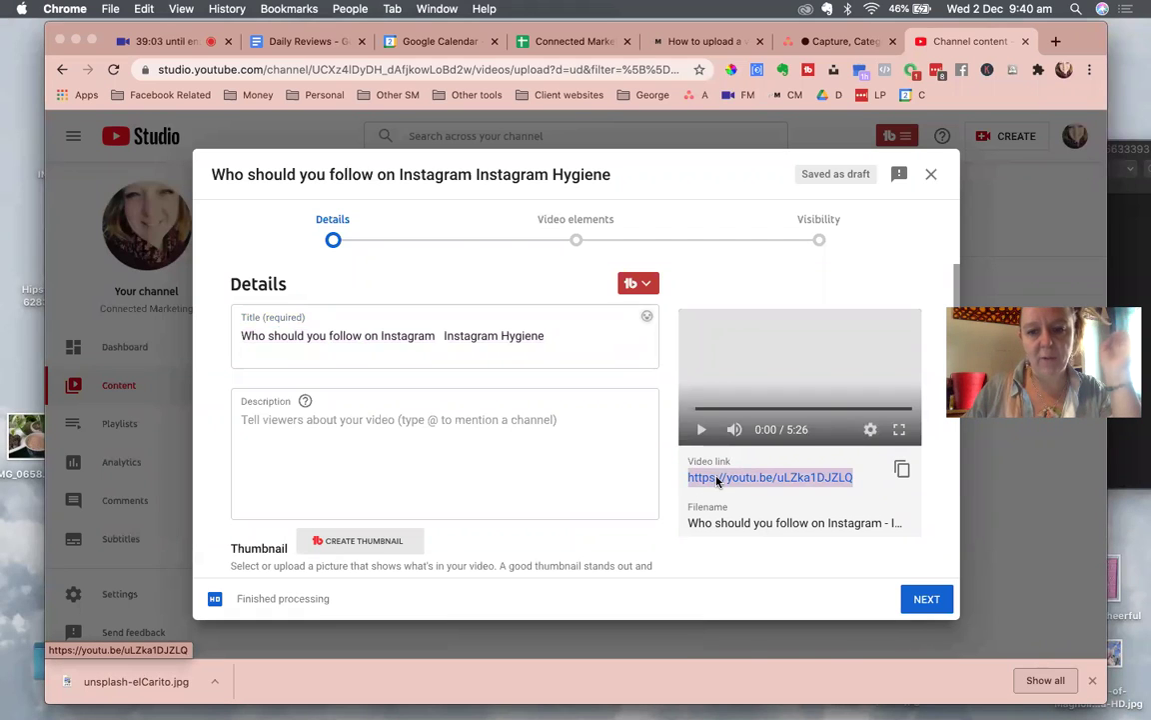
{"action": "right_click", "coordinate": [716, 481]}
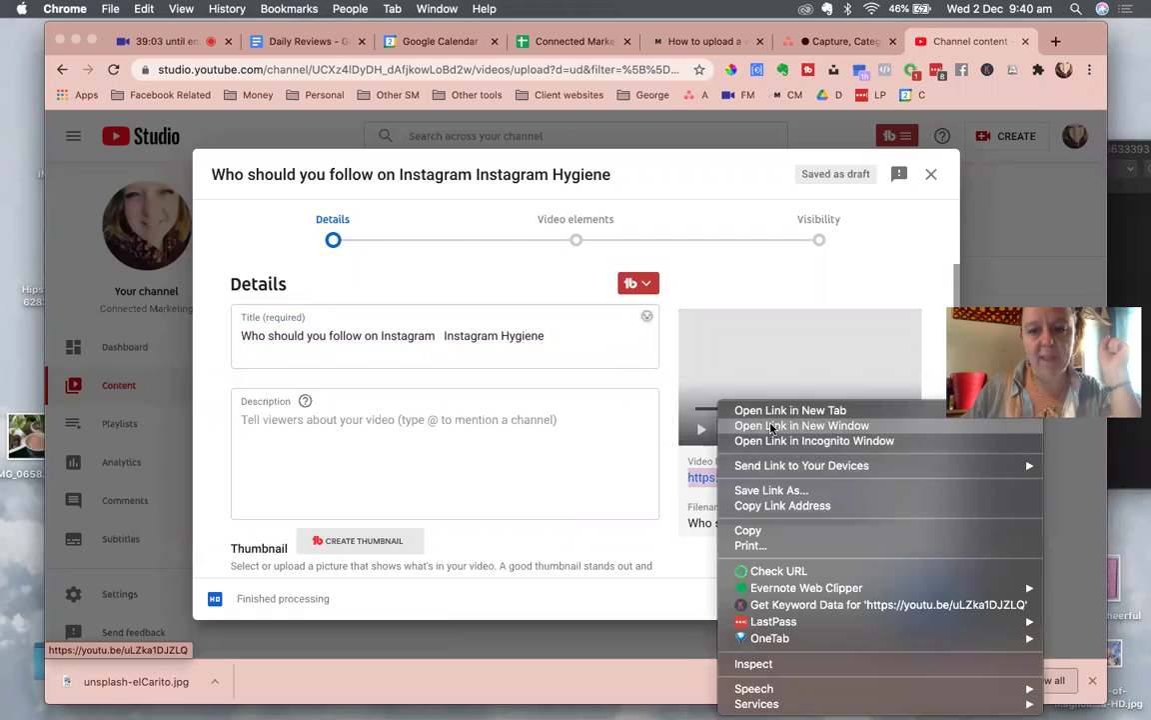
{"action": "left_click", "coordinate": [748, 530]}
{"action": "left_click", "coordinate": [701, 544]}
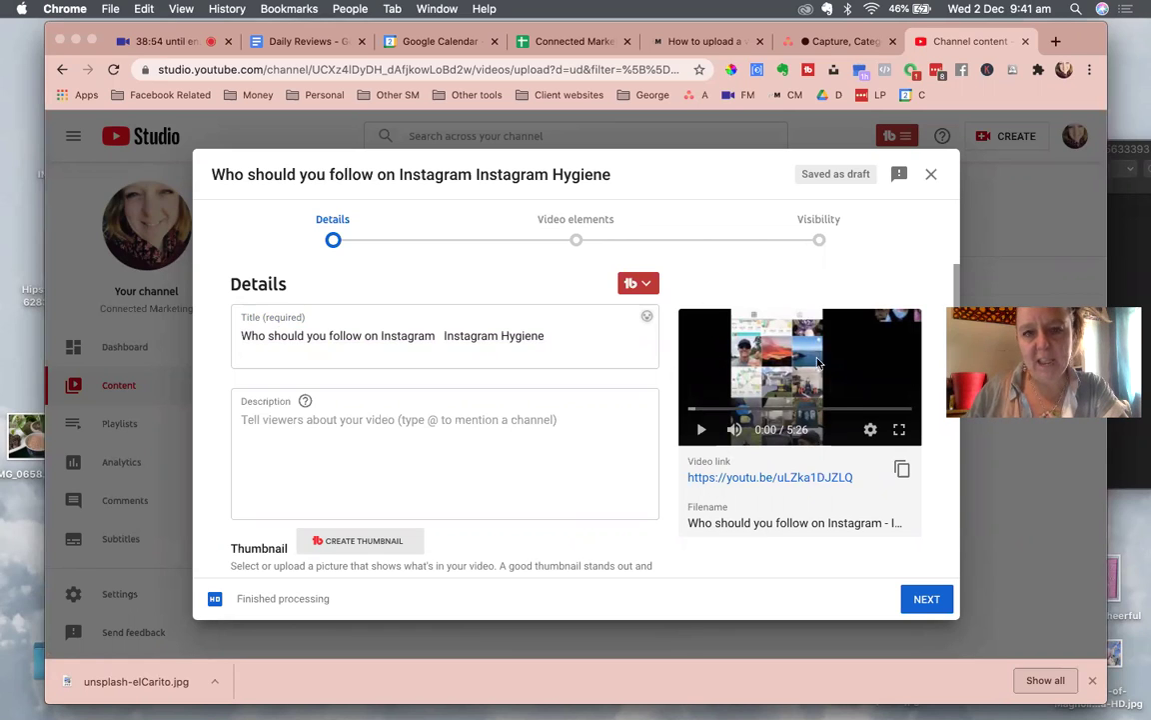
Step: Remove the extra spaces before "Instagram Hygiene" so the title reads "Who should you follow on Instagram Instagram Hygiene"
{"action": "left_click", "coordinate": [443, 335]}
{"action": "key", "text": "BackSpace"}
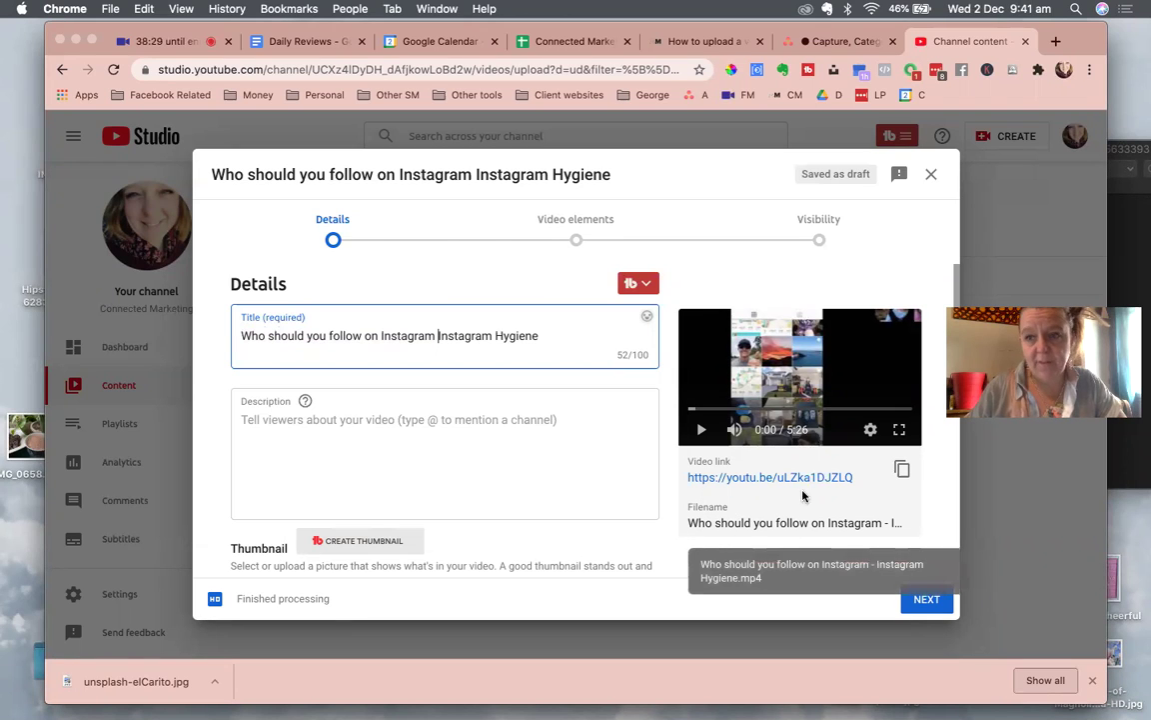
Step: Compare the source video's file name in Finder with the title in the upload details
{"action": "left_click", "coordinate": [1124, 150]}
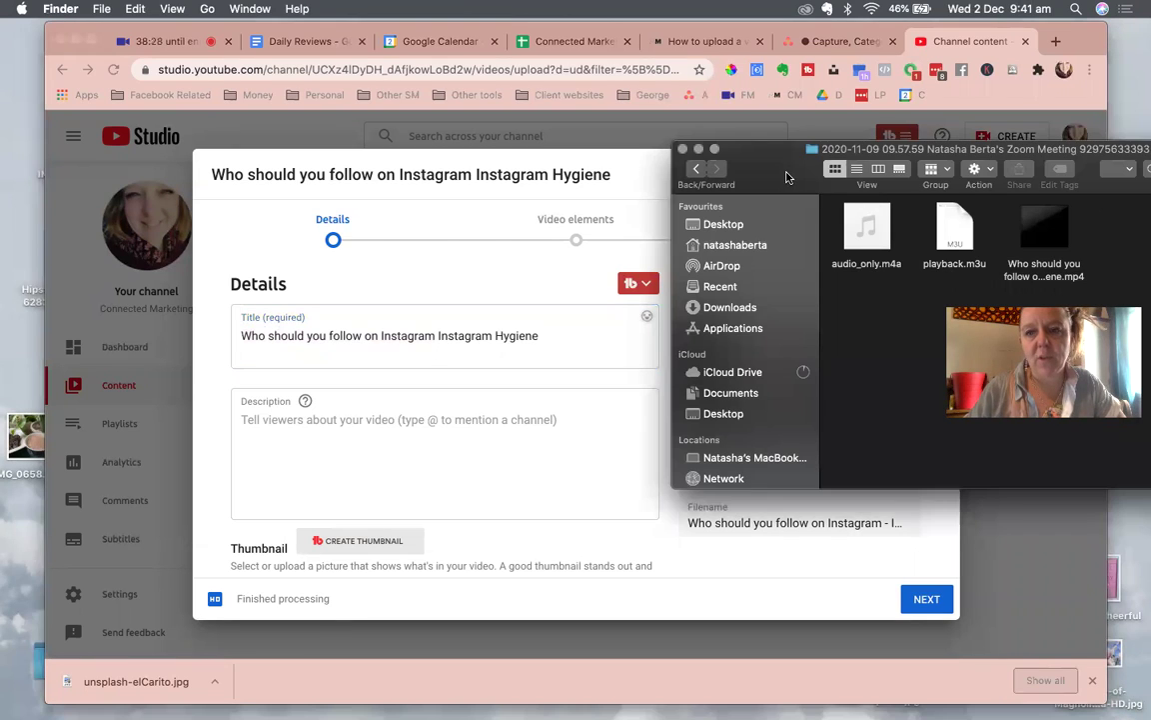
{"action": "left_click_drag", "start_coordinate": [725, 91], "coordinate": [713, 68]}
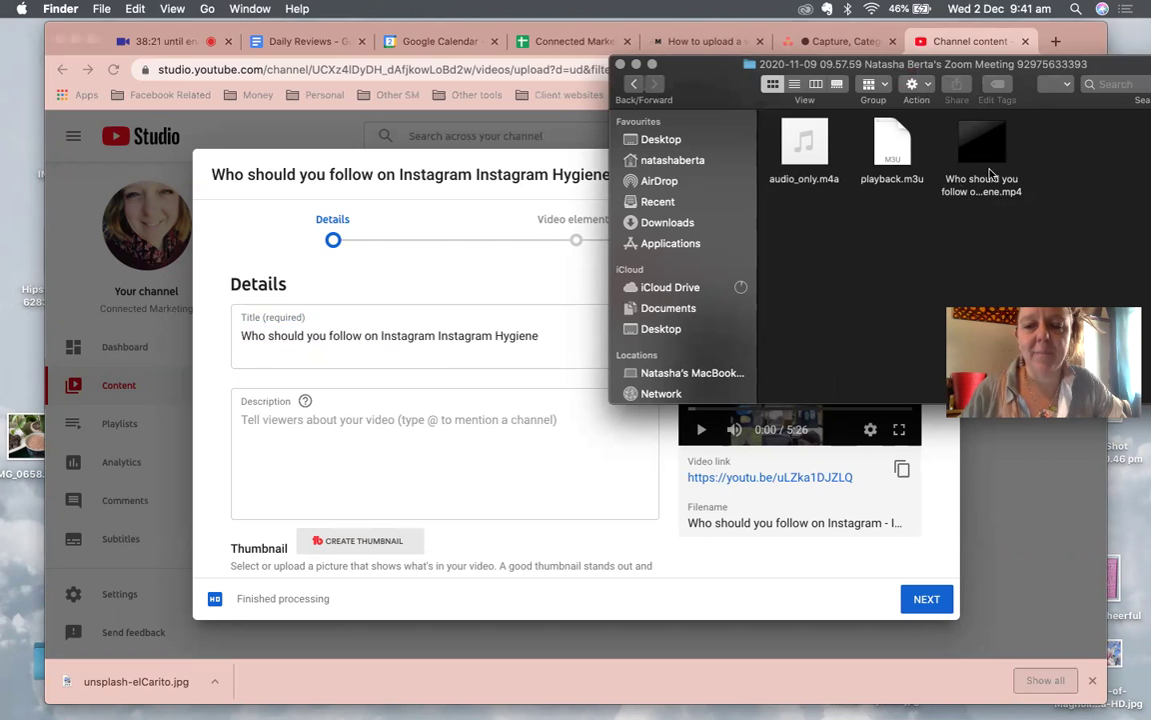
{"action": "left_click", "coordinate": [506, 298]}
{"action": "left_click", "coordinate": [438, 336]}
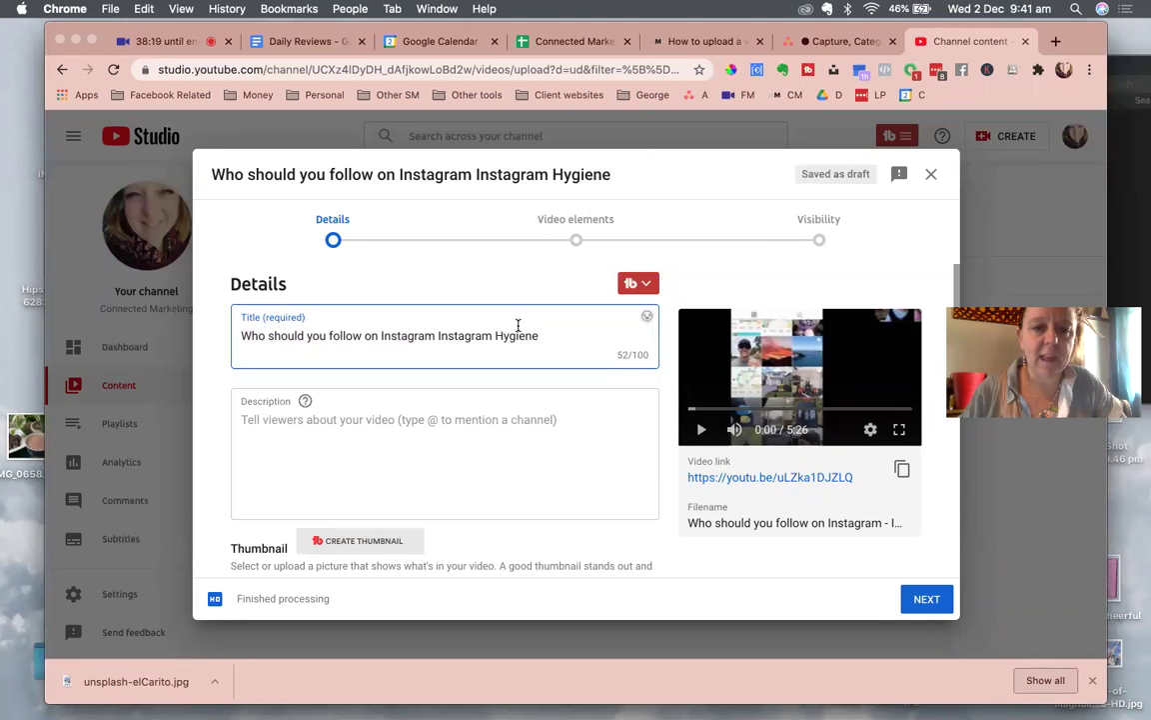
{"action": "key", "text": "super+Tab"}
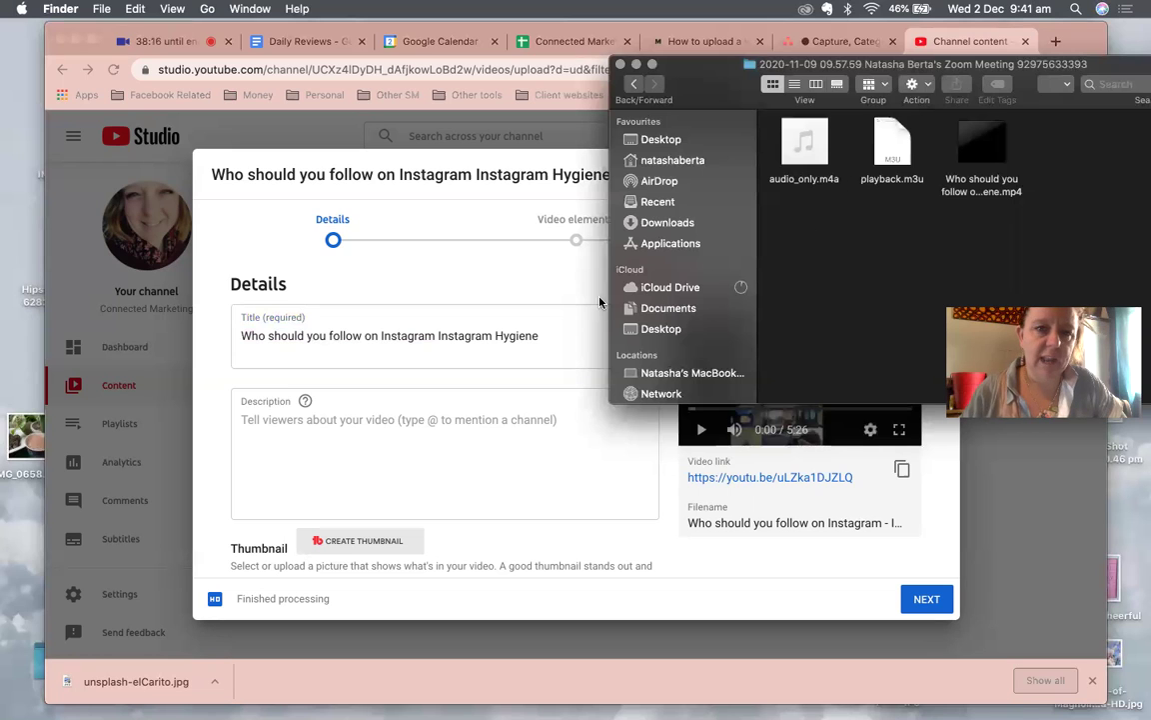
{"action": "left_click", "coordinate": [517, 280]}
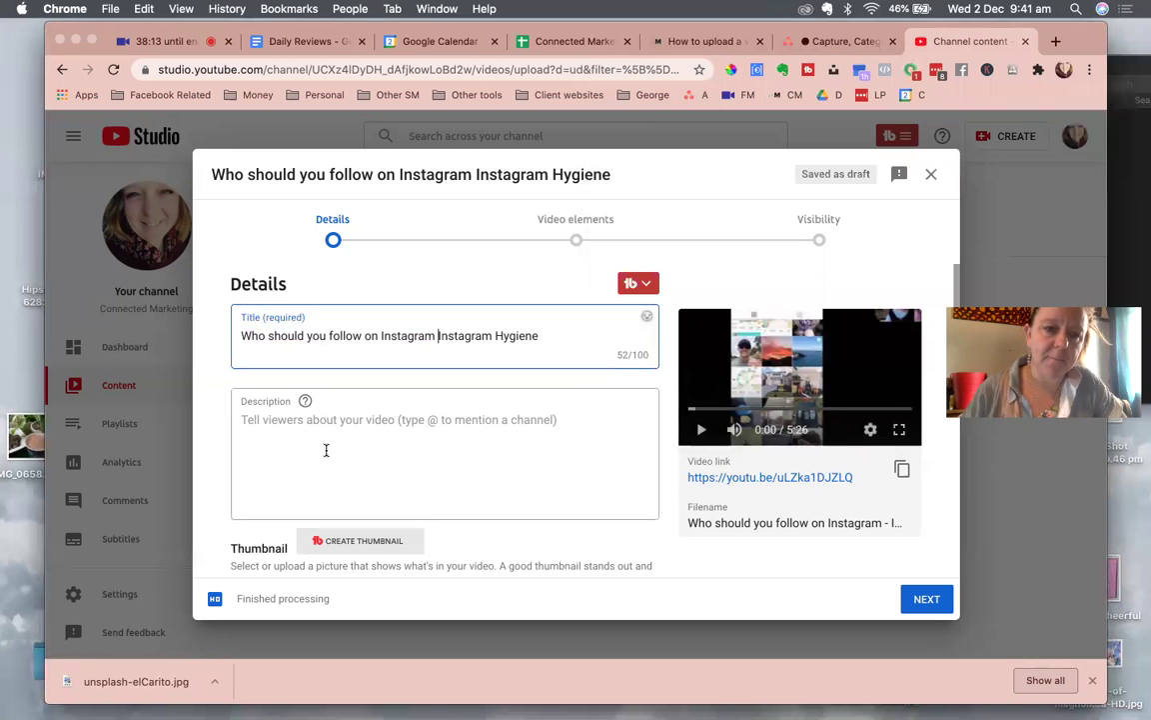
Step: Look over the description field and the thumbnail choices in the upload details
{"action": "left_click", "coordinate": [287, 425]}
{"action": "scroll", "coordinate": [279, 437], "scroll_direction": "down", "scroll_amount": 2}
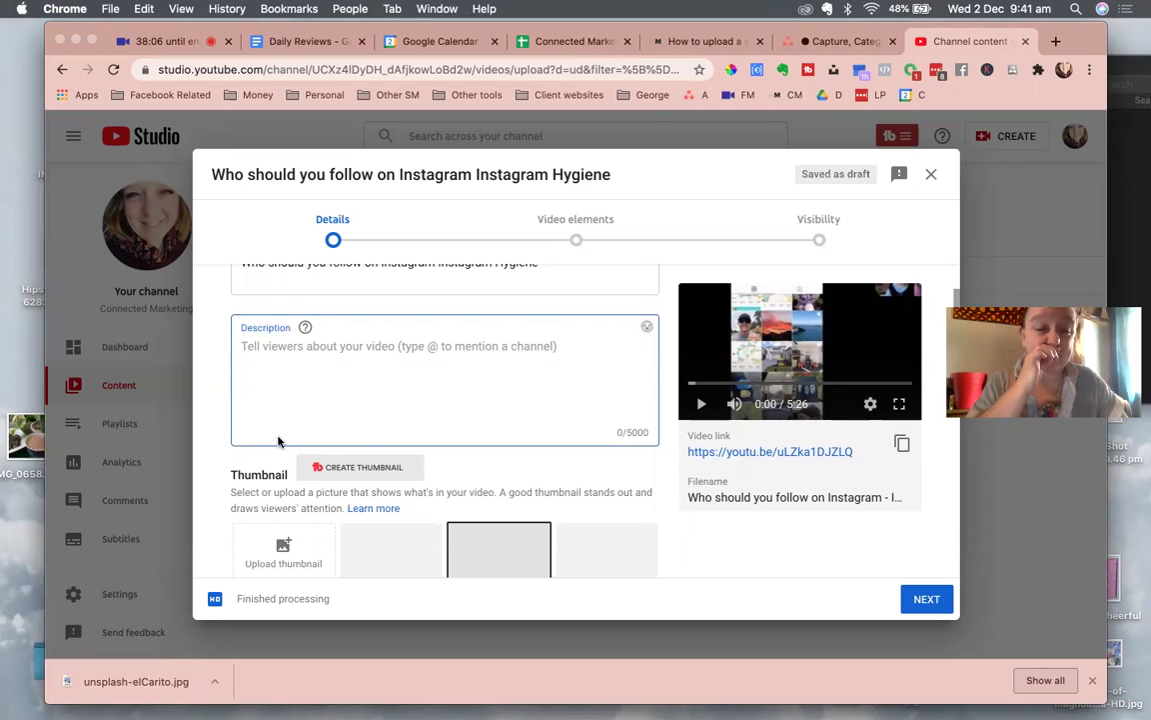
{"action": "scroll", "coordinate": [296, 480], "scroll_direction": "down", "scroll_amount": 3}
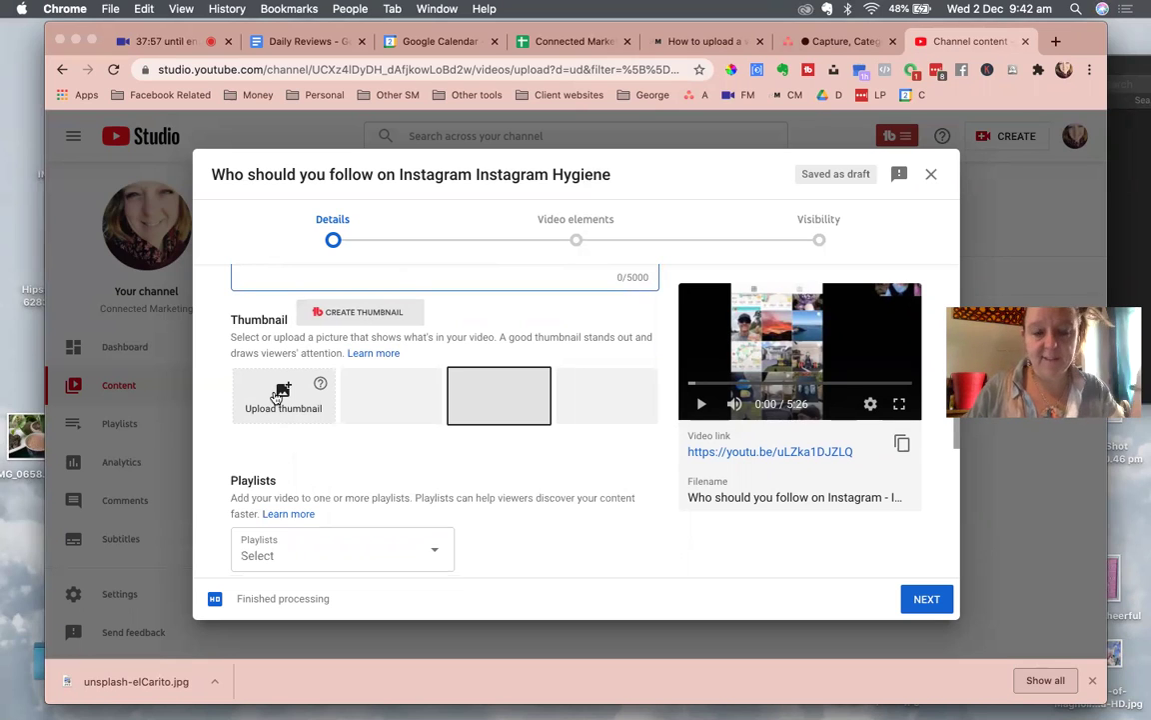
{"action": "left_click", "coordinate": [586, 406]}
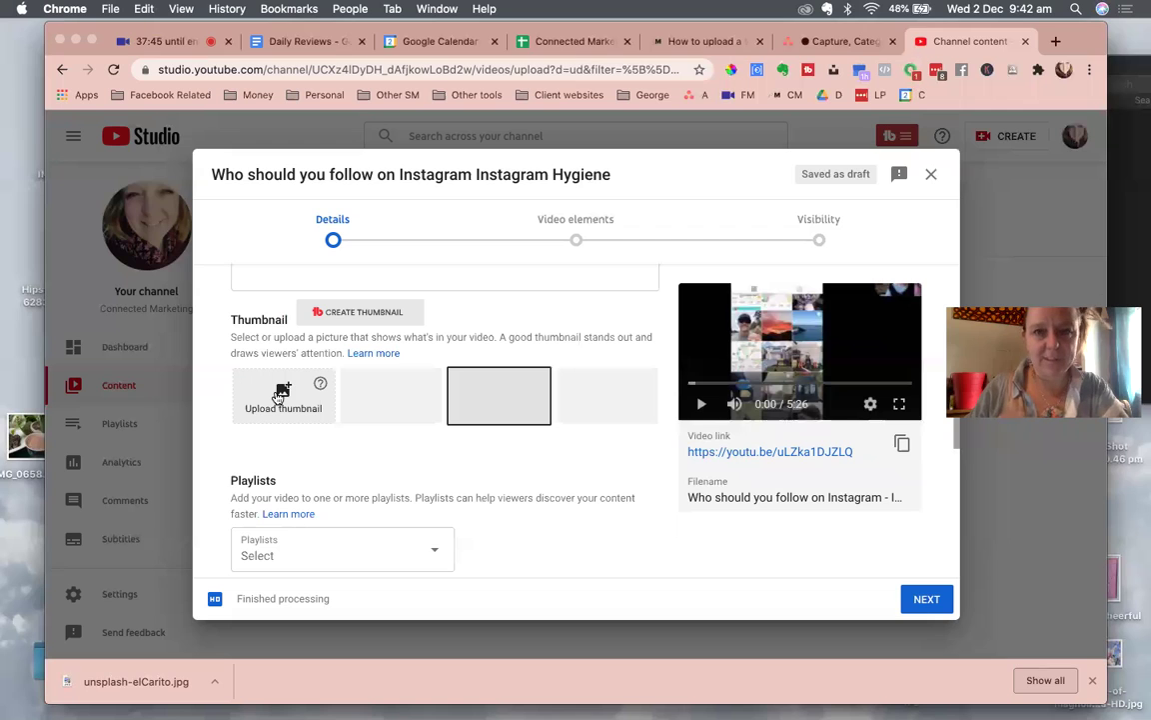
Step: Open the bookmarked YouTube channel page in a new tab and examine the thumbnails of its existing videos and playlists
{"action": "left_click", "coordinate": [390, 95]}
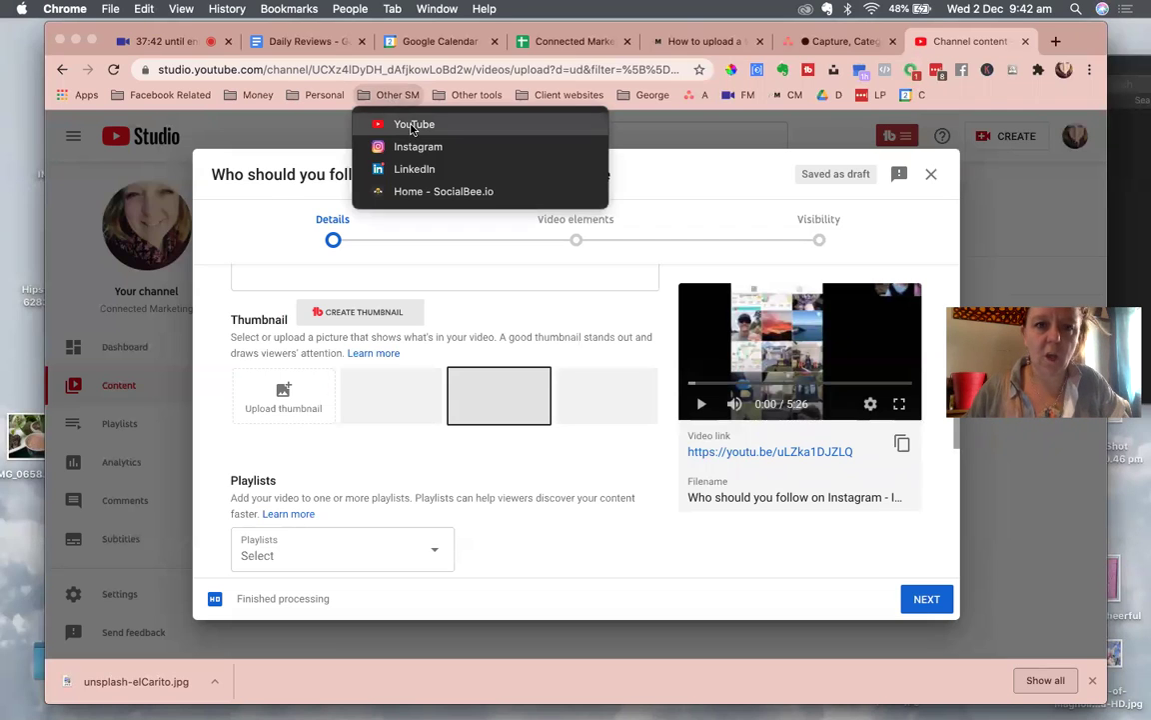
{"action": "middle_click", "coordinate": [413, 126]}
{"action": "left_click", "coordinate": [978, 47]}
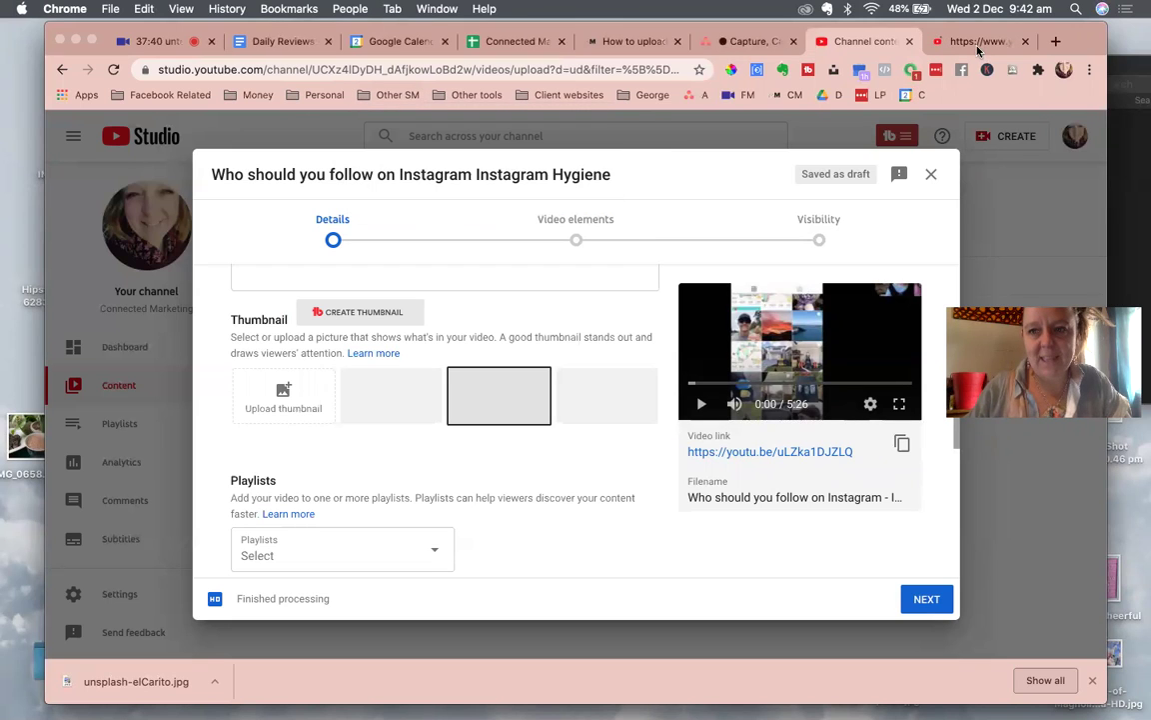
{"action": "left_click", "coordinate": [978, 42]}
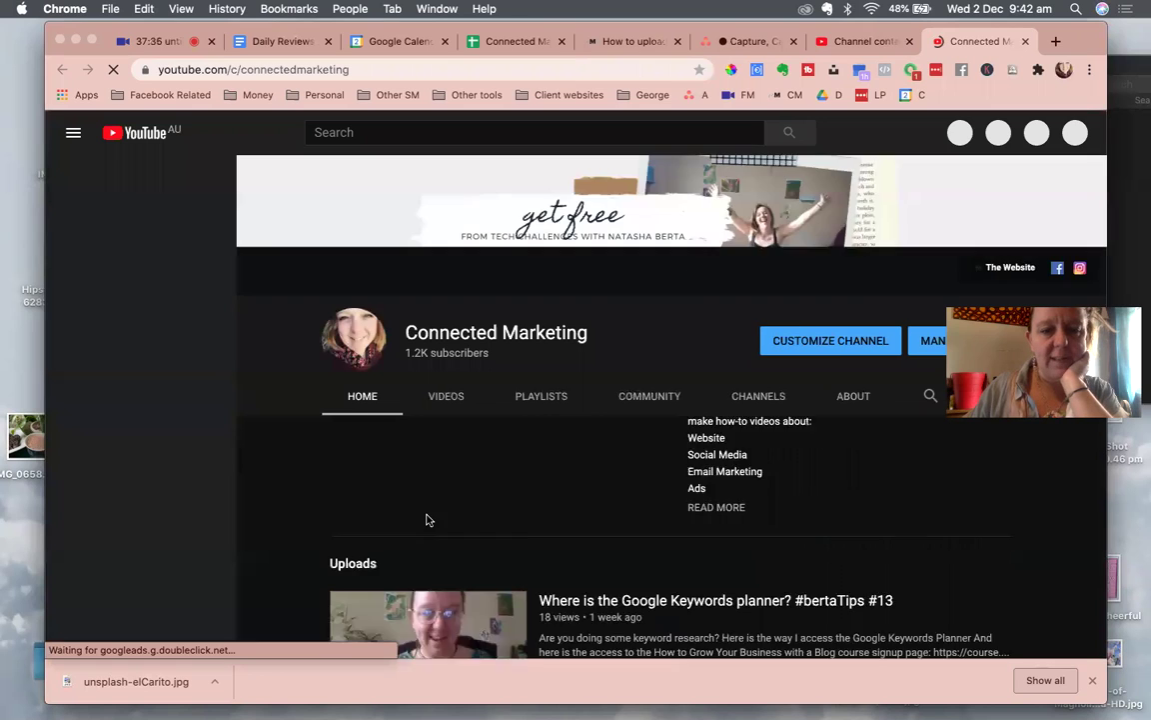
{"action": "scroll", "coordinate": [425, 520], "scroll_direction": "down", "scroll_amount": 3}
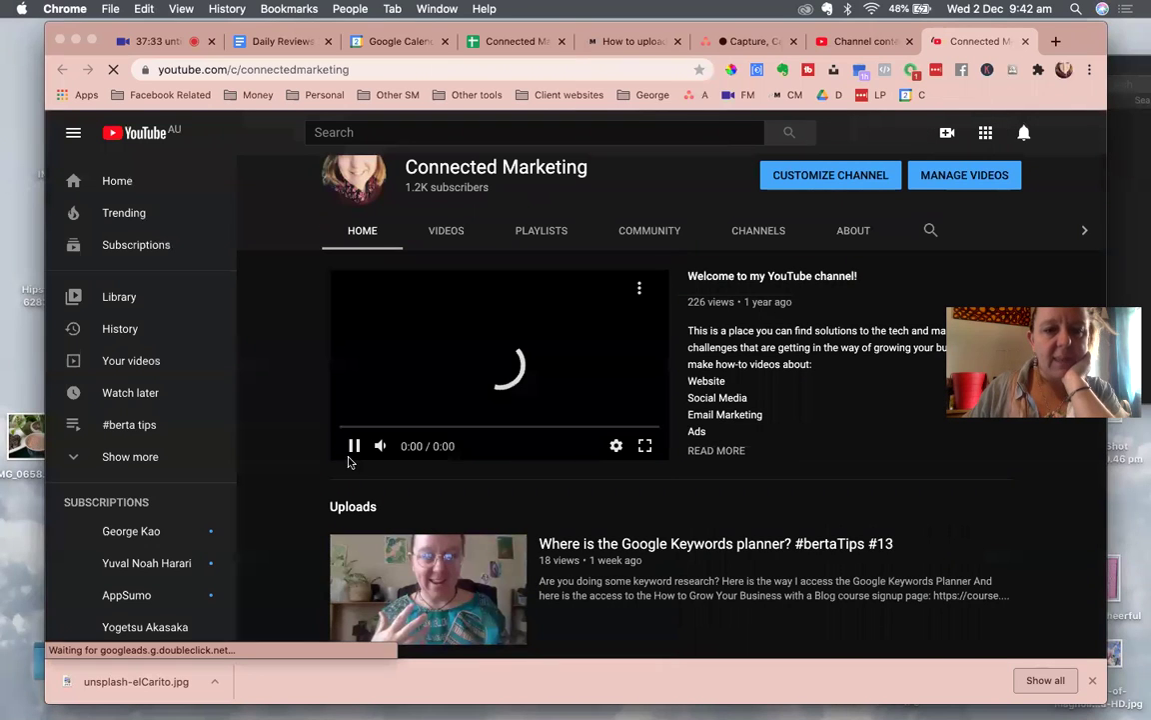
{"action": "scroll", "coordinate": [390, 500], "scroll_direction": "down", "scroll_amount": 2}
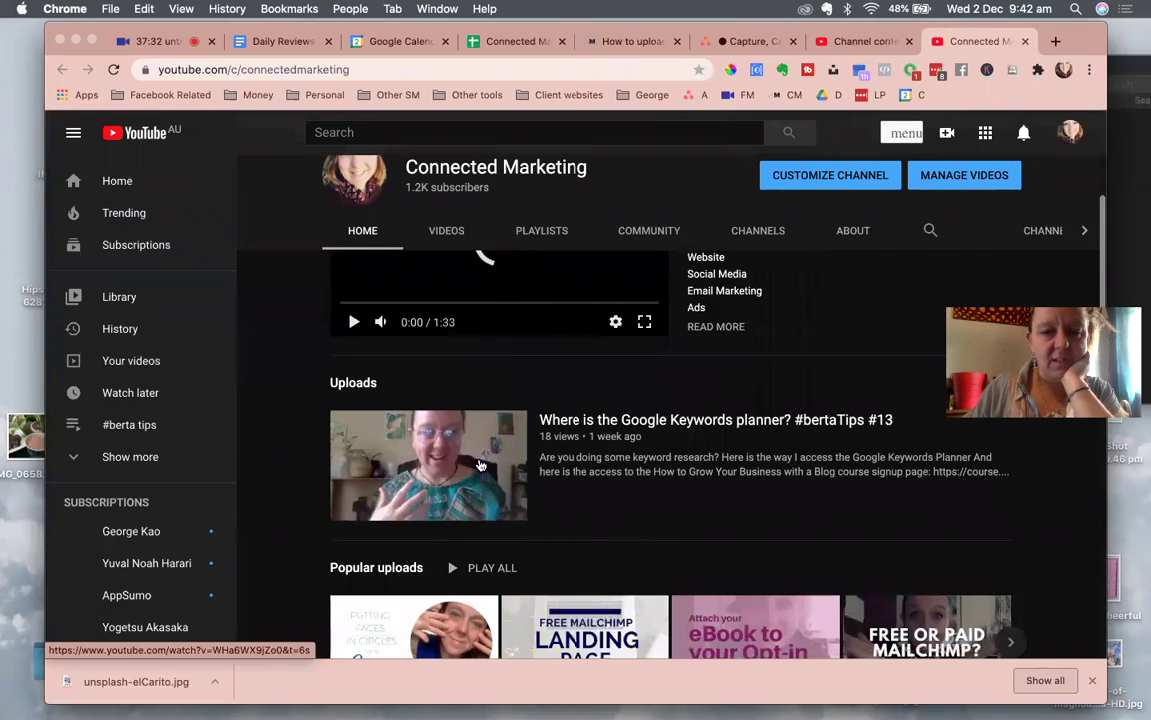
{"action": "scroll", "coordinate": [490, 440], "scroll_direction": "down", "scroll_amount": 5}
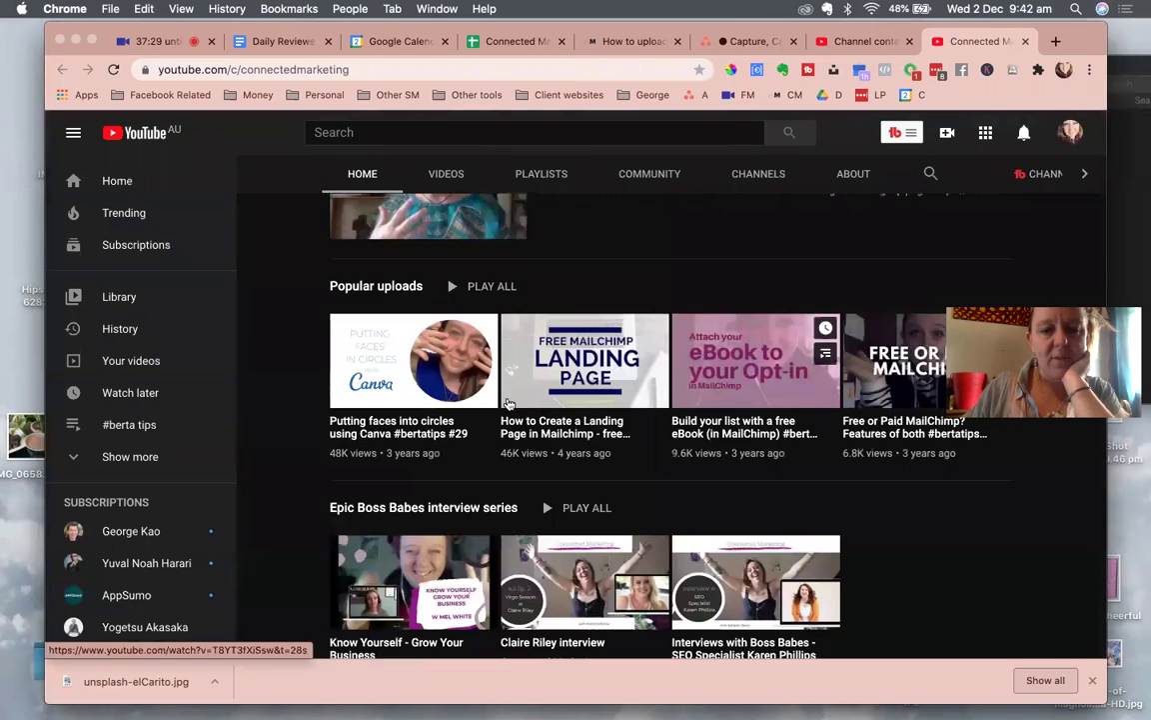
{"action": "scroll", "coordinate": [480, 469], "scroll_direction": "down", "scroll_amount": 6}
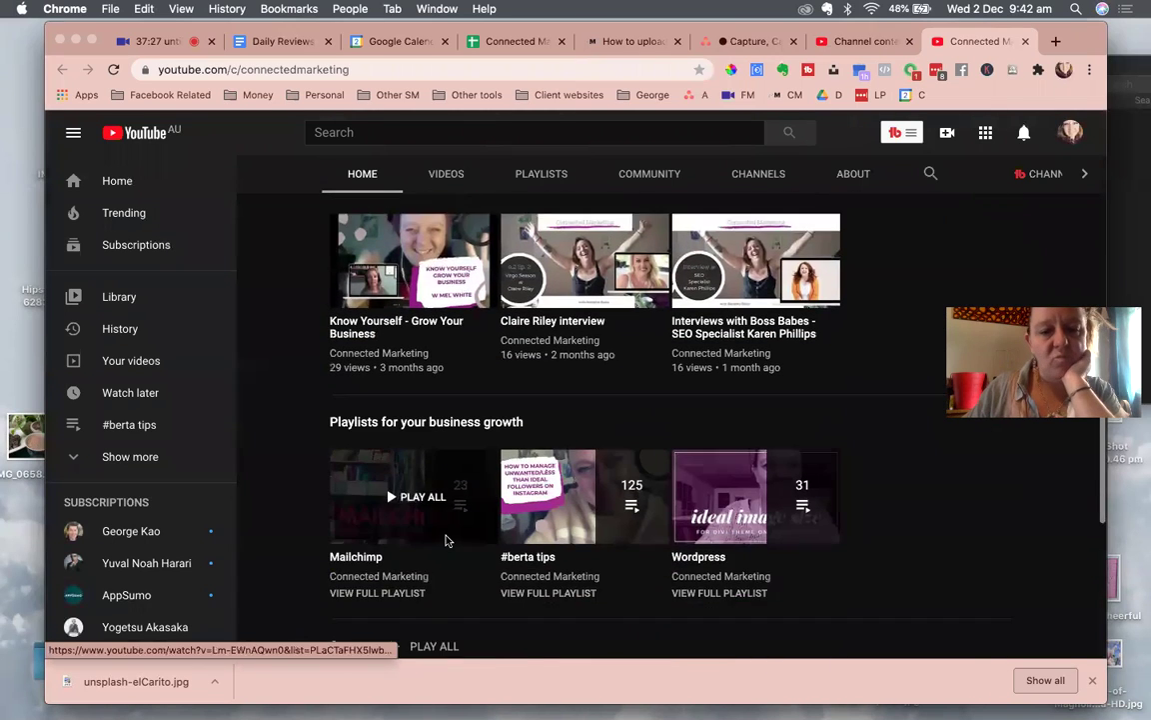
{"action": "scroll", "coordinate": [448, 541], "scroll_direction": "down", "scroll_amount": 6}
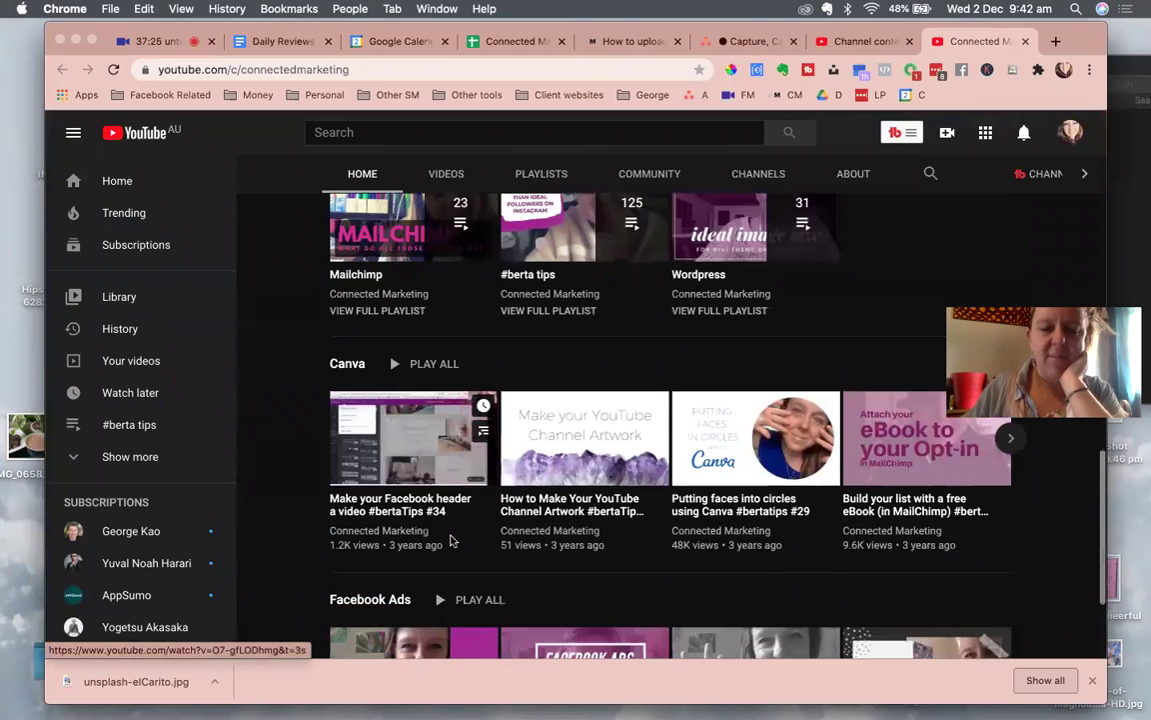
Step: Return to the upload details and look over the image files available for a custom thumbnail
{"action": "scroll", "coordinate": [450, 541], "scroll_direction": "down", "scroll_amount": 1}
{"action": "left_click", "coordinate": [856, 41]}
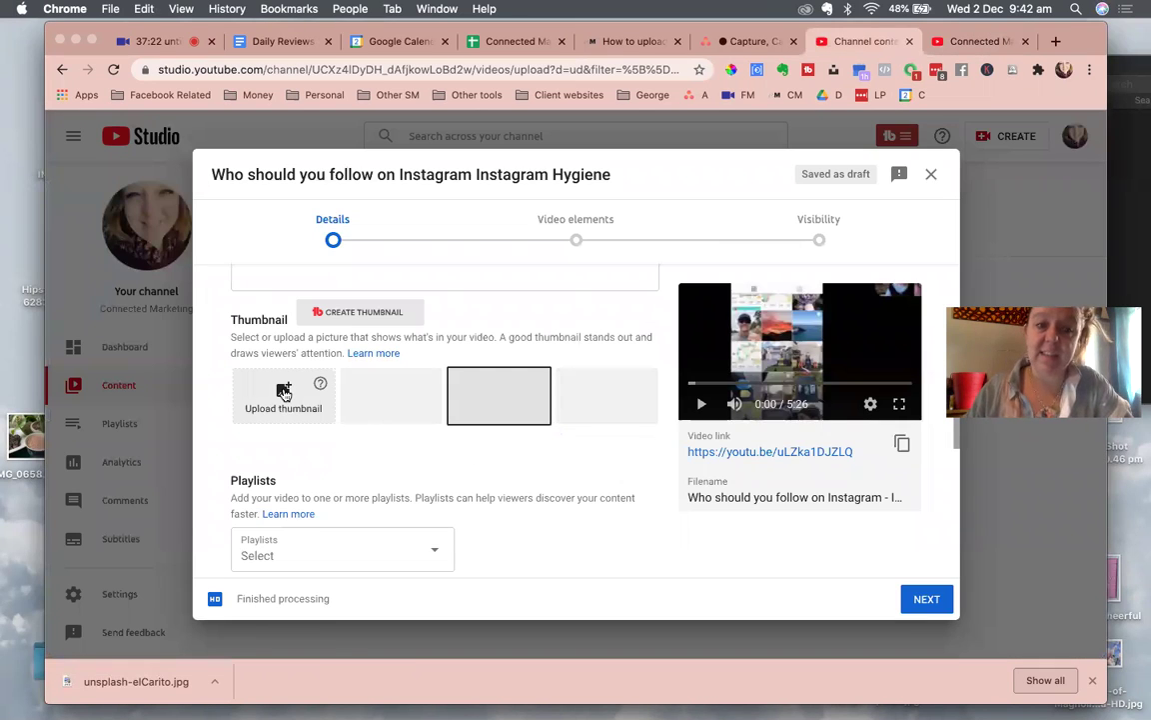
{"action": "left_click", "coordinate": [284, 394]}
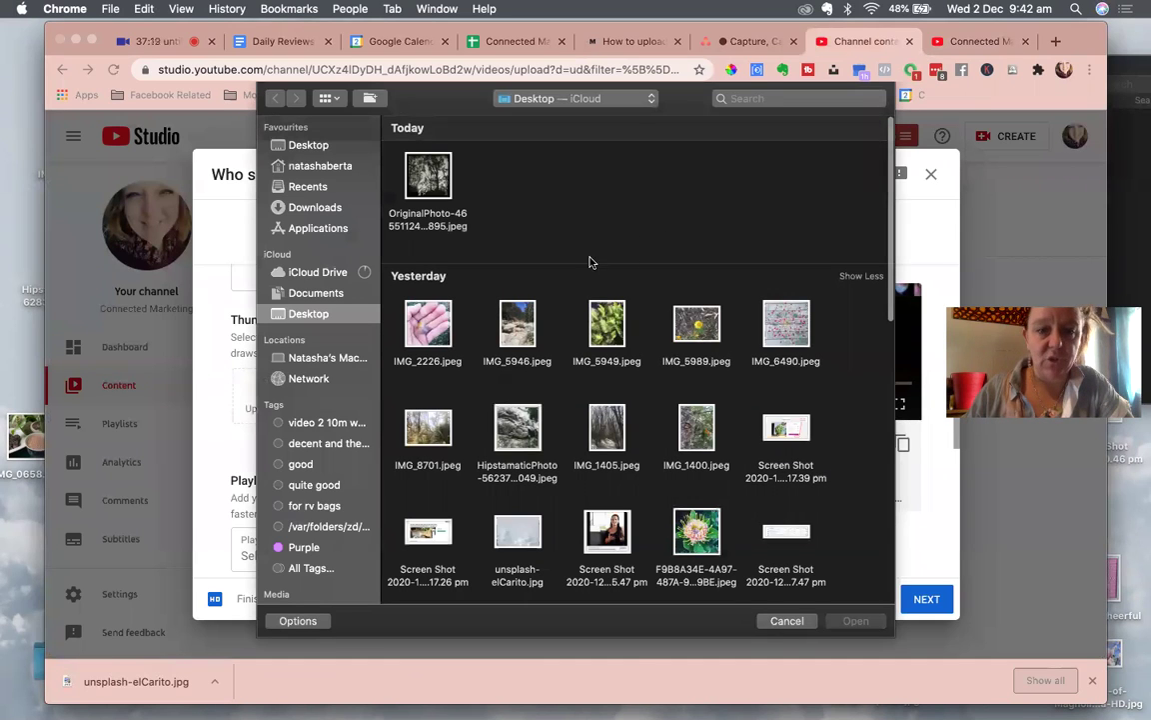
{"action": "left_click", "coordinate": [778, 622]}
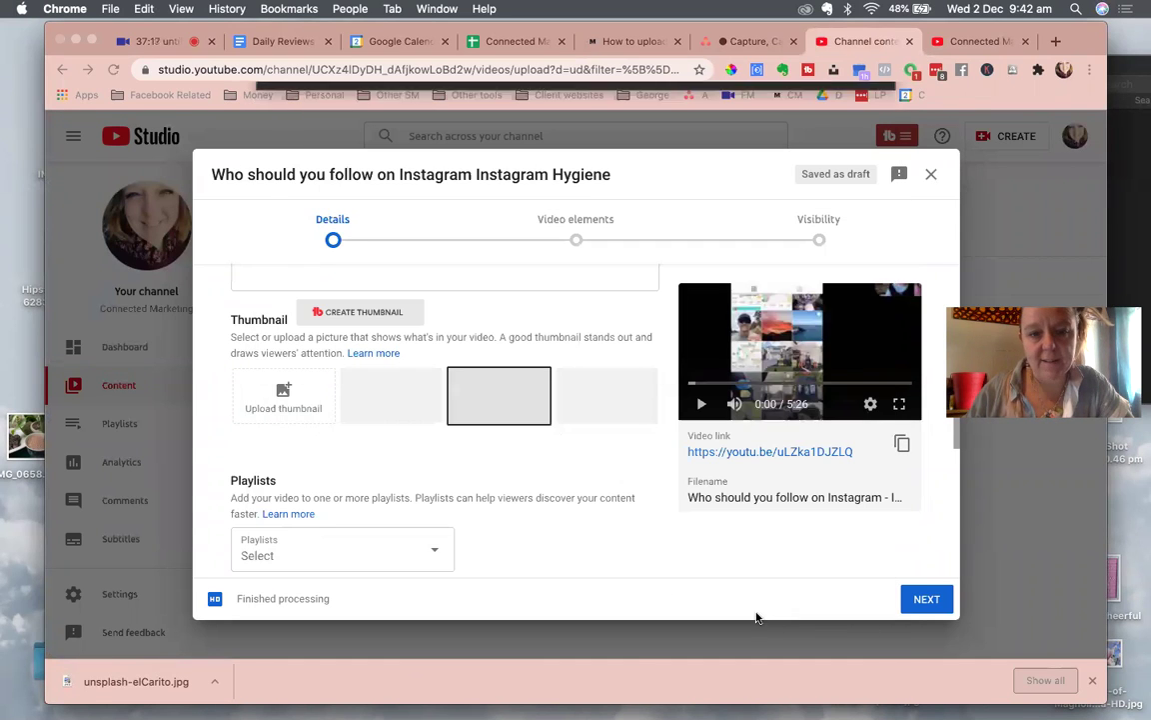
Step: Add the video to the Instagram playlist
{"action": "scroll", "coordinate": [469, 552], "scroll_direction": "down", "scroll_amount": 3}
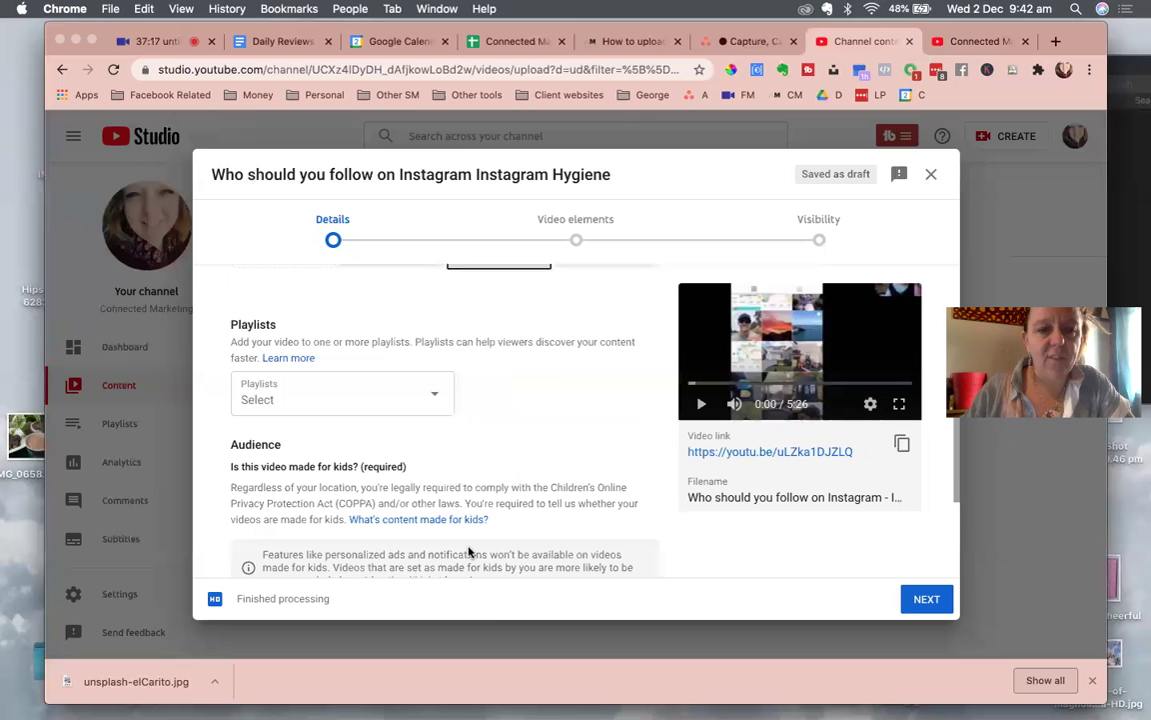
{"action": "left_click", "coordinate": [433, 381]}
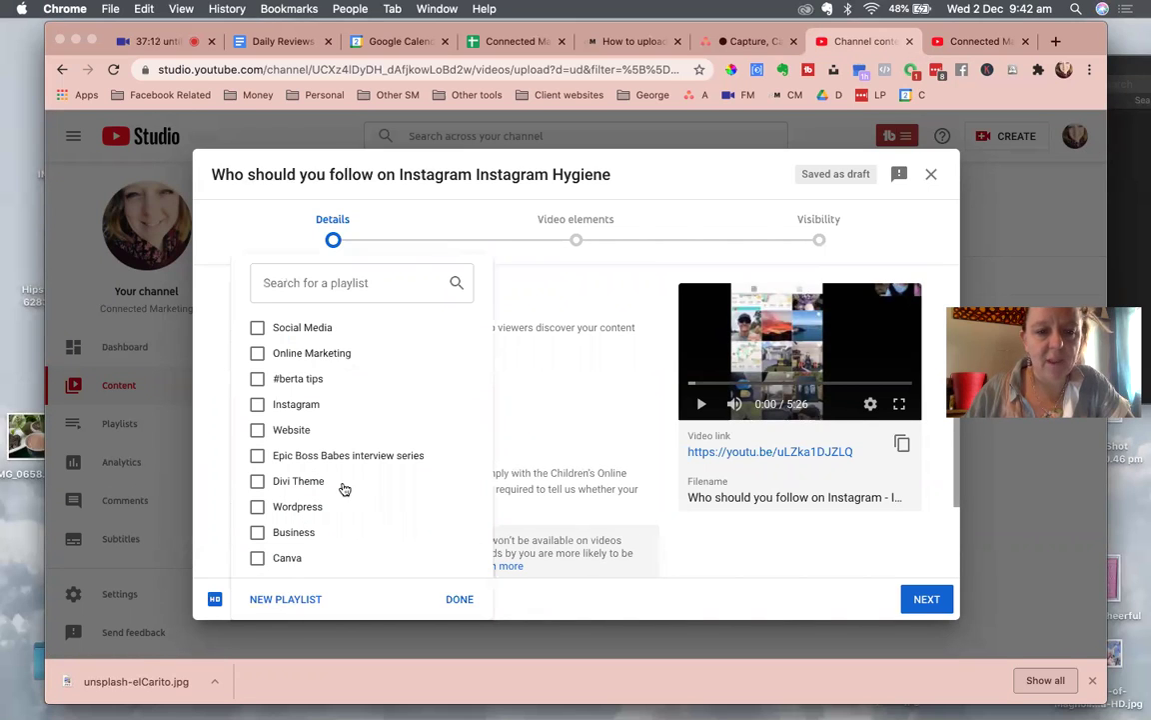
{"action": "scroll", "coordinate": [313, 479], "scroll_direction": "down", "scroll_amount": 2}
{"action": "scroll", "coordinate": [313, 479], "scroll_direction": "down", "scroll_amount": 6}
{"action": "scroll", "coordinate": [314, 479], "scroll_direction": "up", "scroll_amount": 7}
{"action": "scroll", "coordinate": [313, 478], "scroll_direction": "up", "scroll_amount": 2}
{"action": "left_click", "coordinate": [254, 386]}
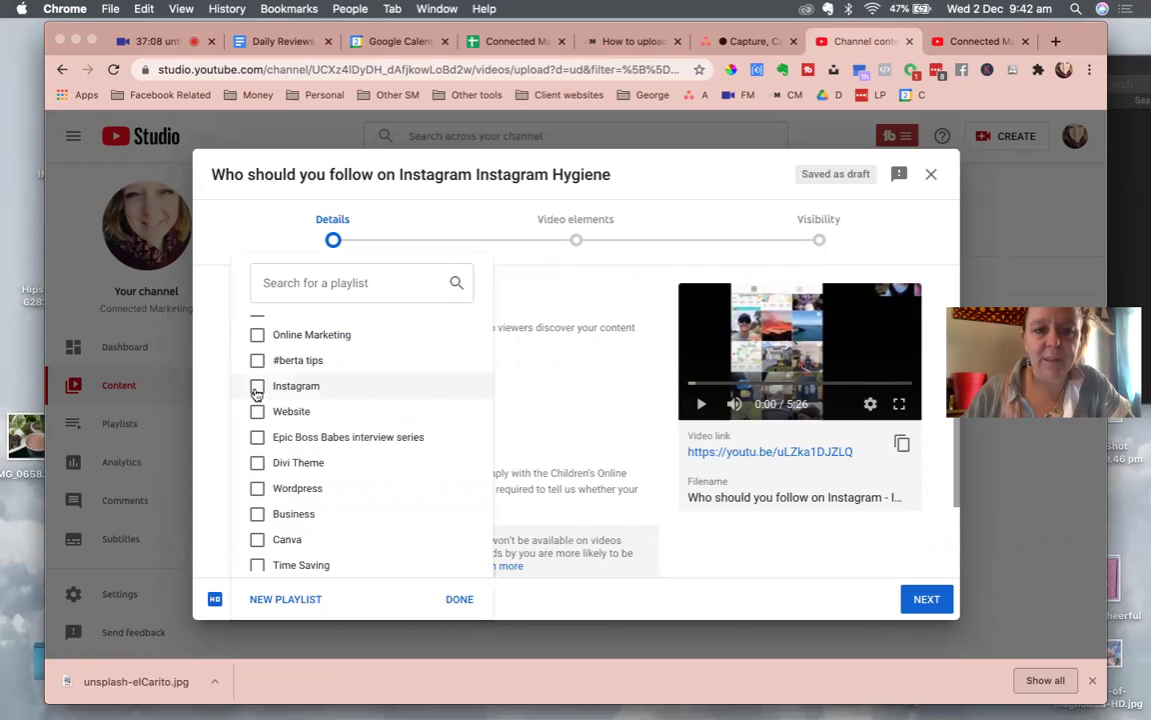
{"action": "left_click", "coordinate": [555, 395]}
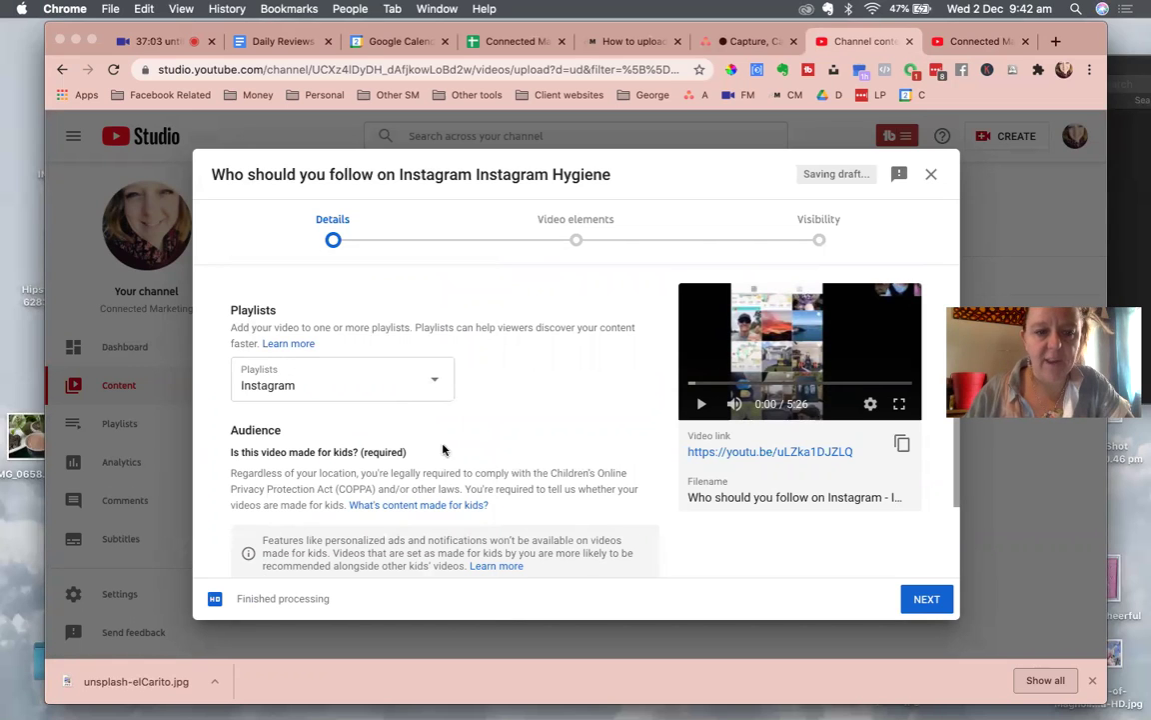
Step: Set the video's audience to "No, it's not made for kids"
{"action": "scroll", "coordinate": [437, 403], "scroll_direction": "down", "scroll_amount": 3}
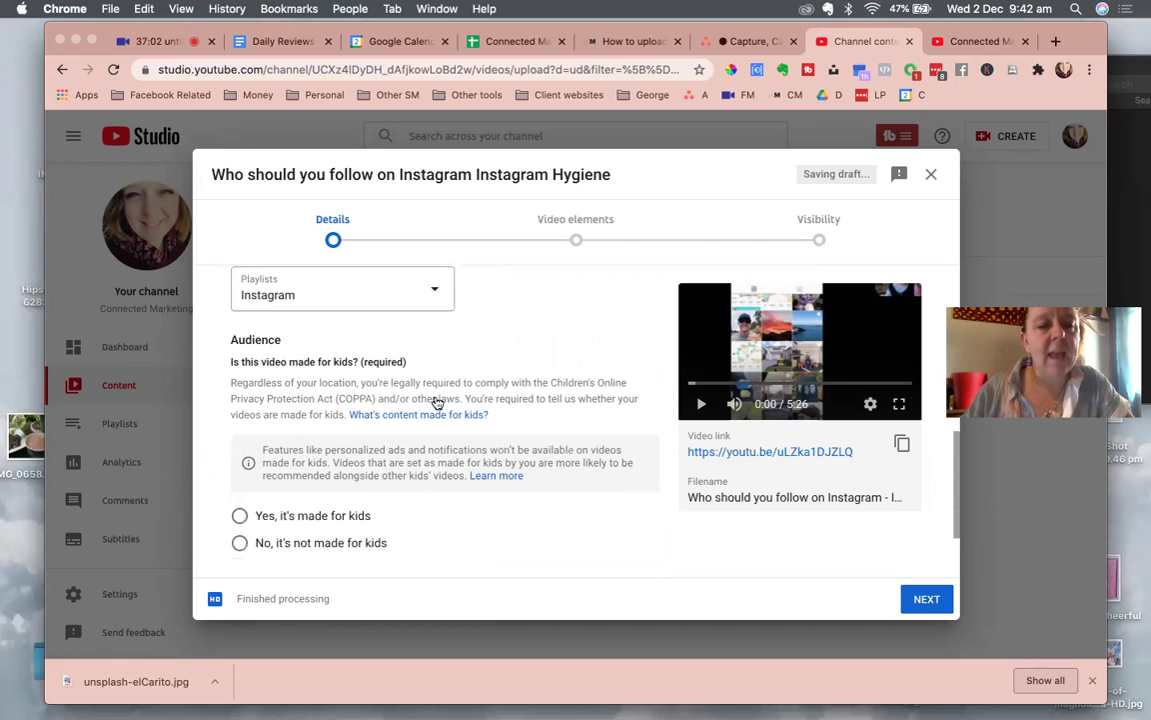
{"action": "scroll", "coordinate": [437, 403], "scroll_direction": "down", "scroll_amount": 1}
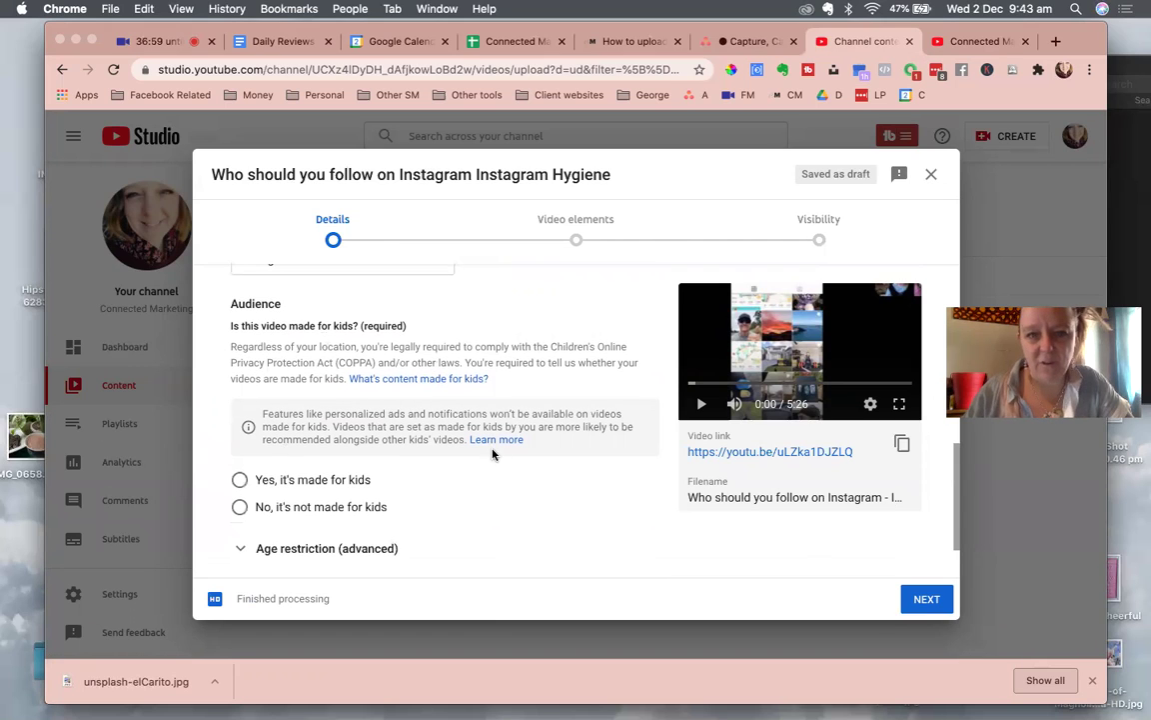
{"action": "left_click", "coordinate": [240, 507]}
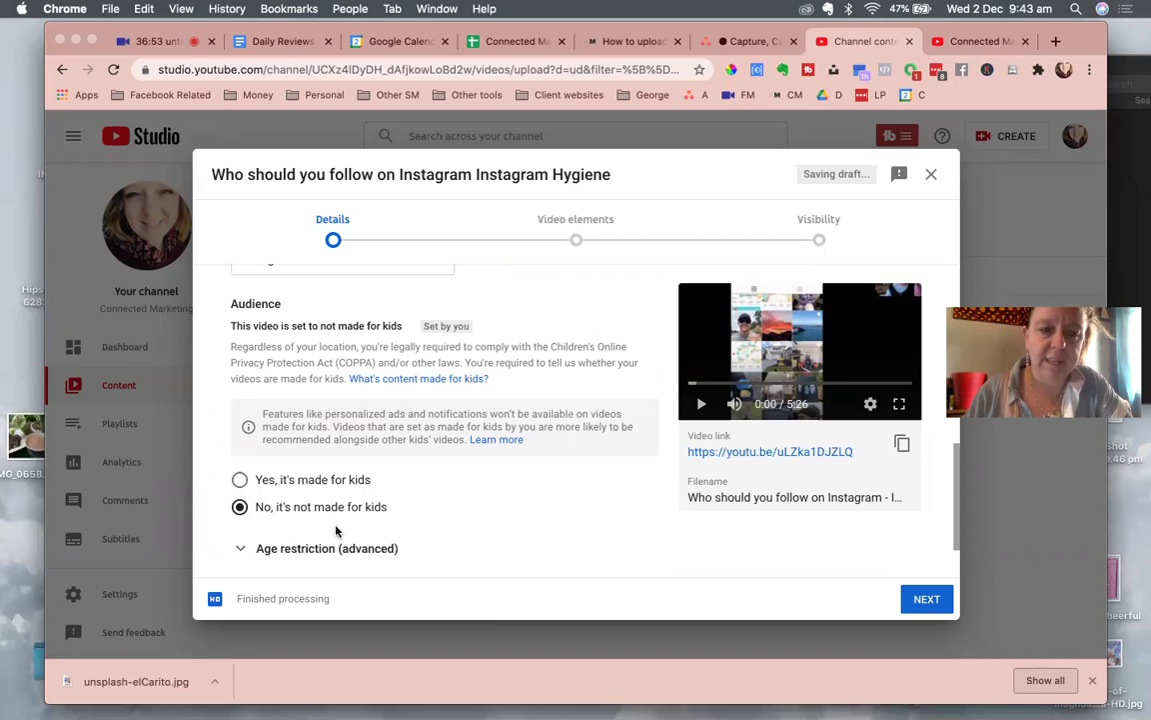
{"action": "scroll", "coordinate": [544, 522], "scroll_direction": "down", "scroll_amount": 2}
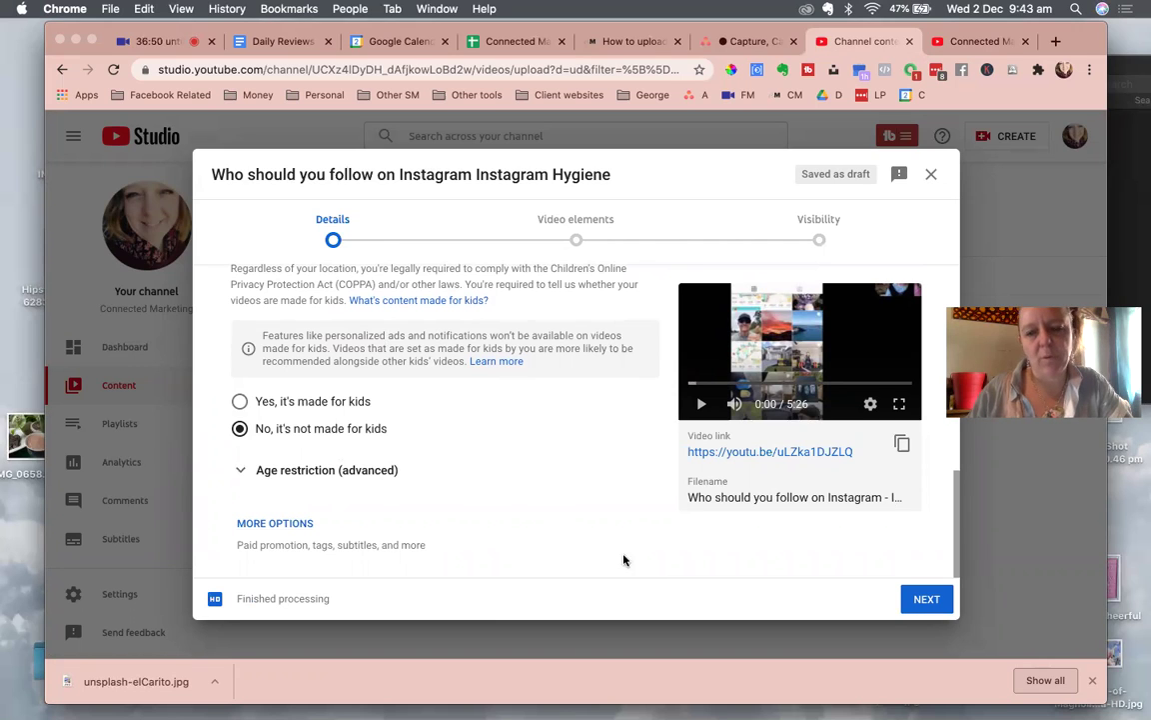
{"action": "scroll", "coordinate": [420, 407], "scroll_direction": "up", "scroll_amount": 5}
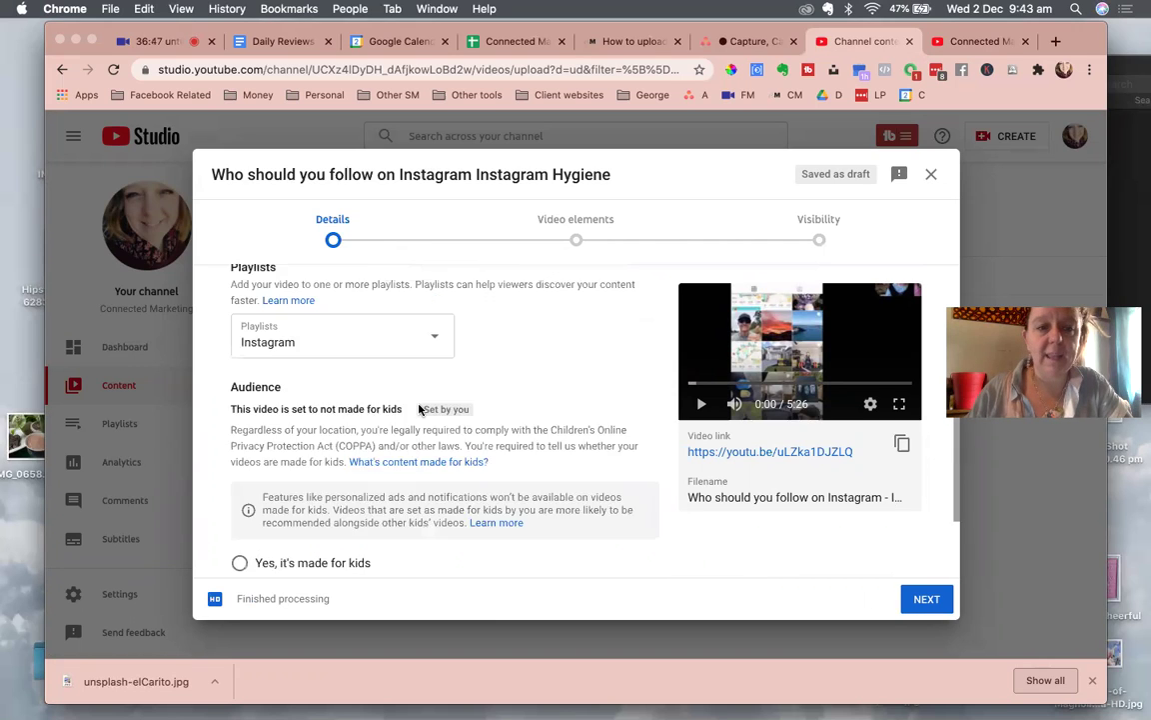
{"action": "scroll", "coordinate": [420, 408], "scroll_direction": "up", "scroll_amount": 3}
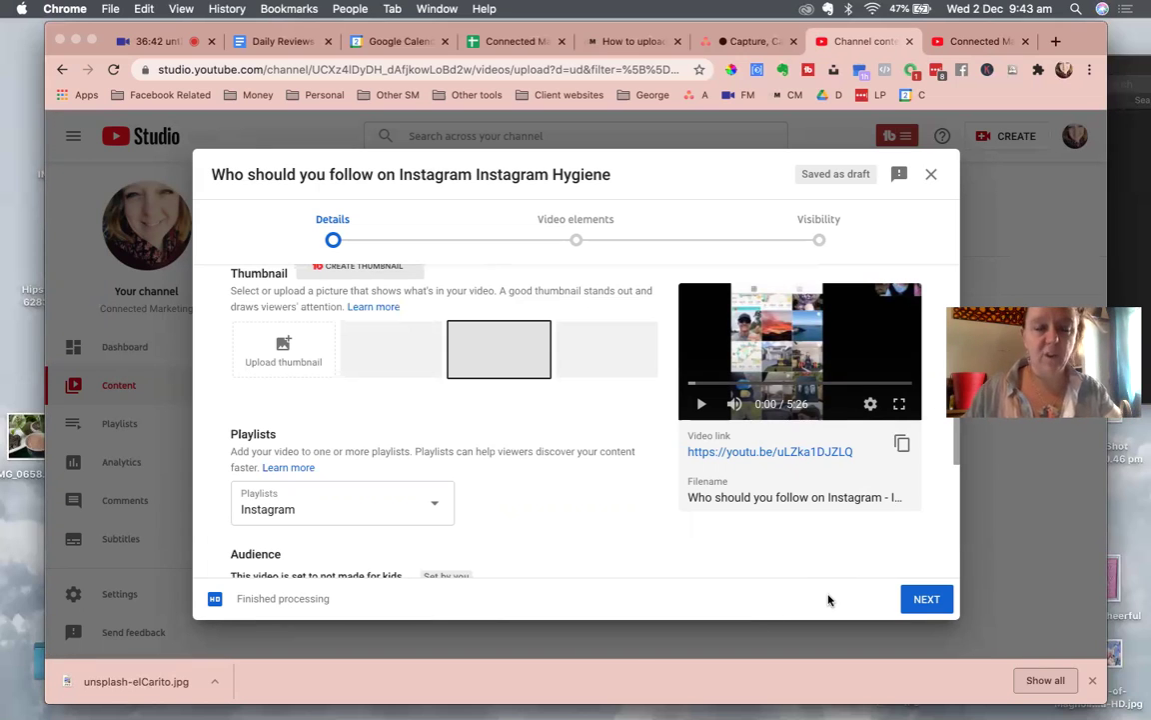
Step: Look at the video elements stage and go back to review the thumbnail, playlist and audience details
{"action": "left_click", "coordinate": [919, 600]}
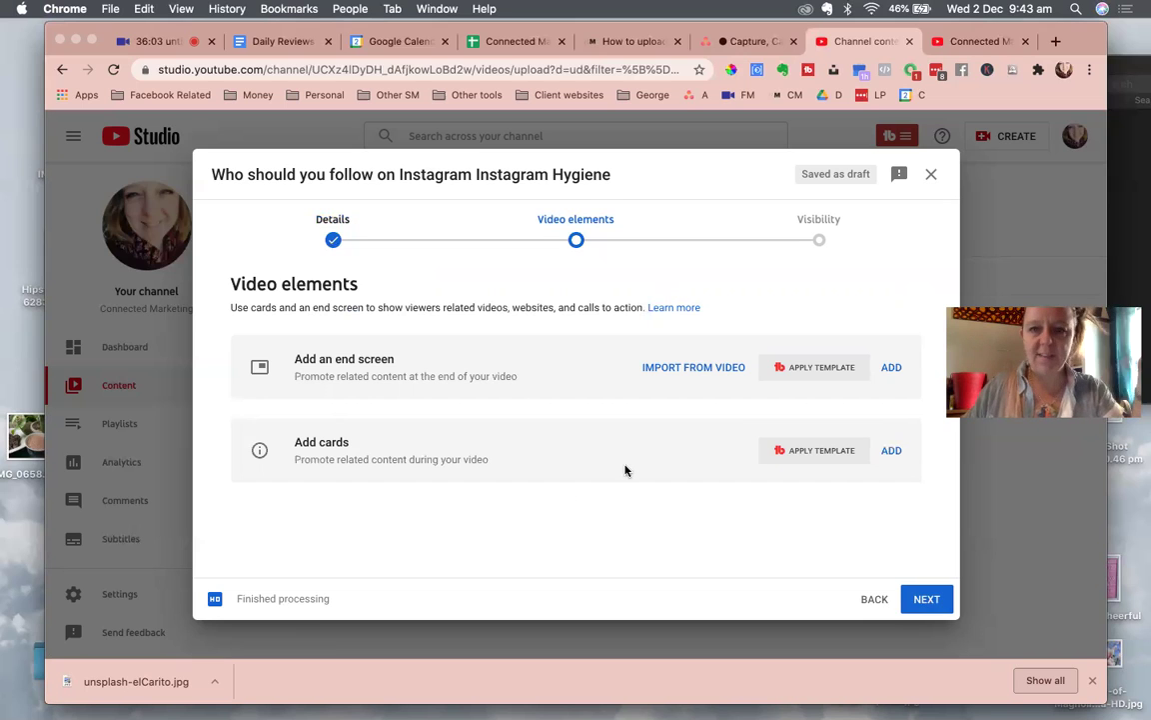
{"action": "left_click", "coordinate": [868, 599]}
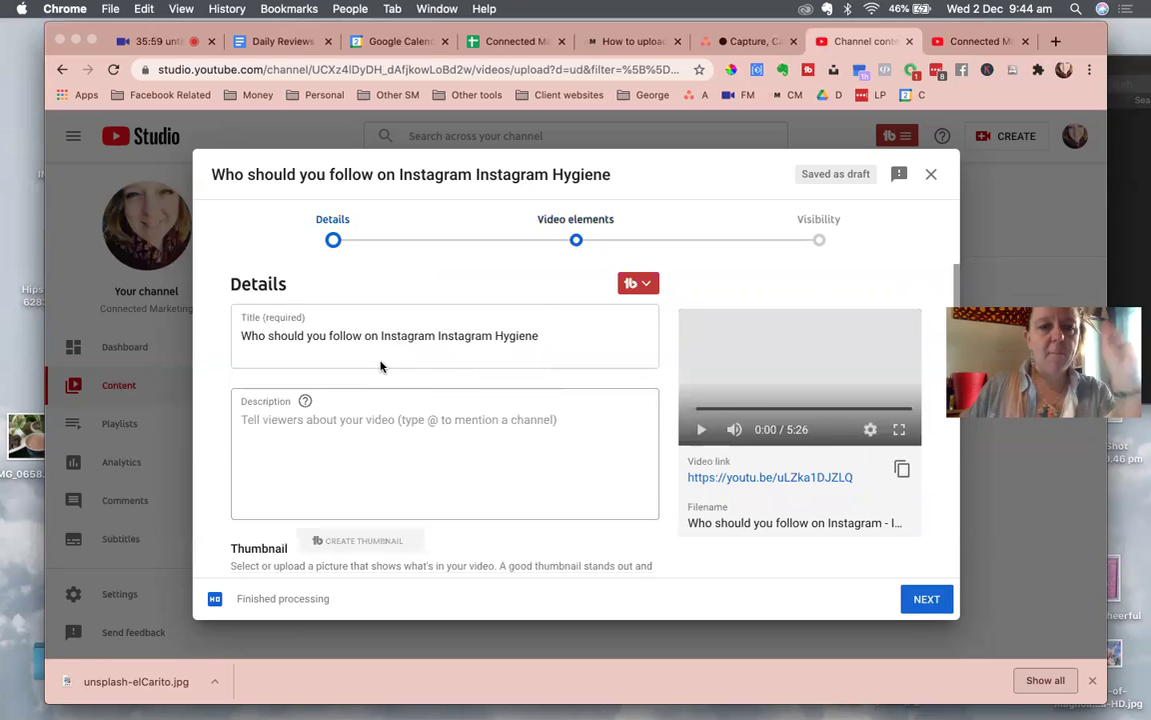
{"action": "scroll", "coordinate": [342, 429], "scroll_direction": "down", "scroll_amount": 5}
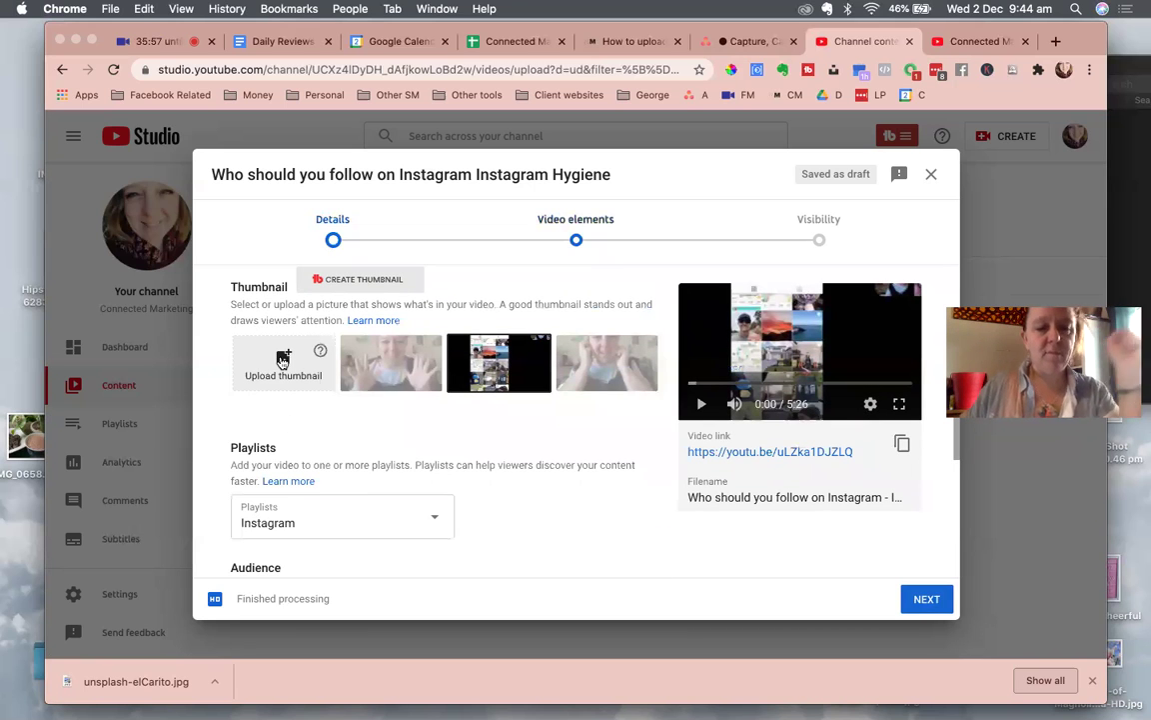
{"action": "scroll", "coordinate": [283, 360], "scroll_direction": "down", "scroll_amount": 5}
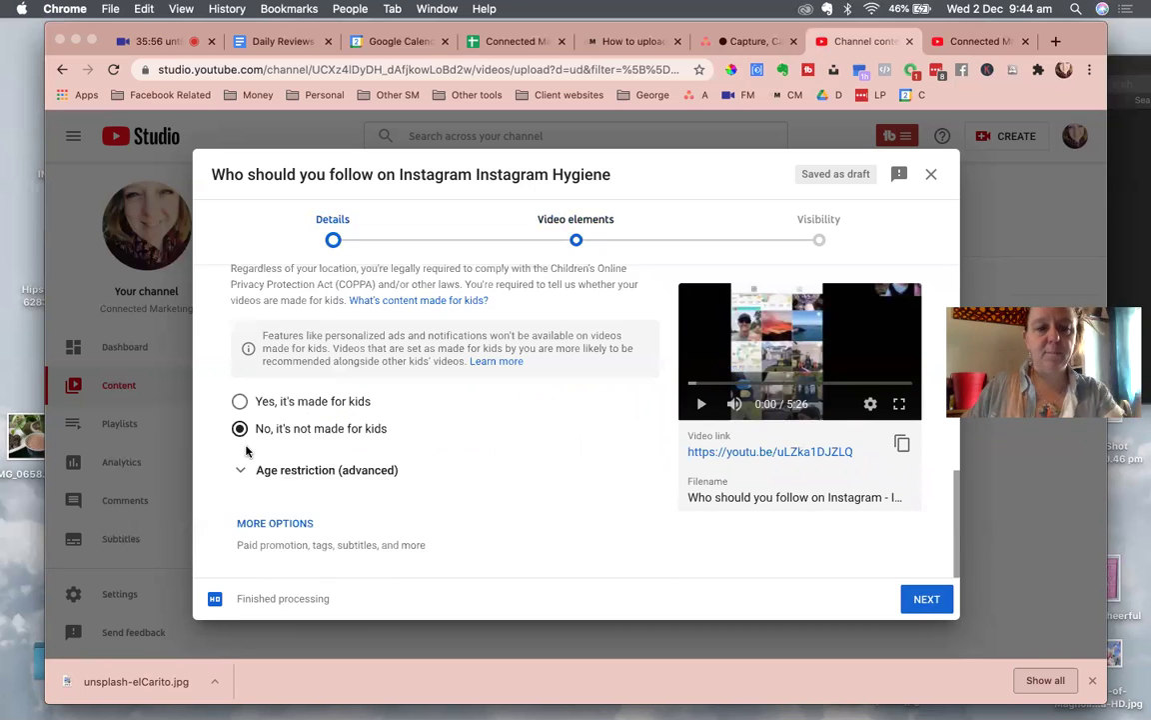
Step: Advance past the video elements without adding any and set the video's visibility to Public
{"action": "left_click", "coordinate": [924, 599]}
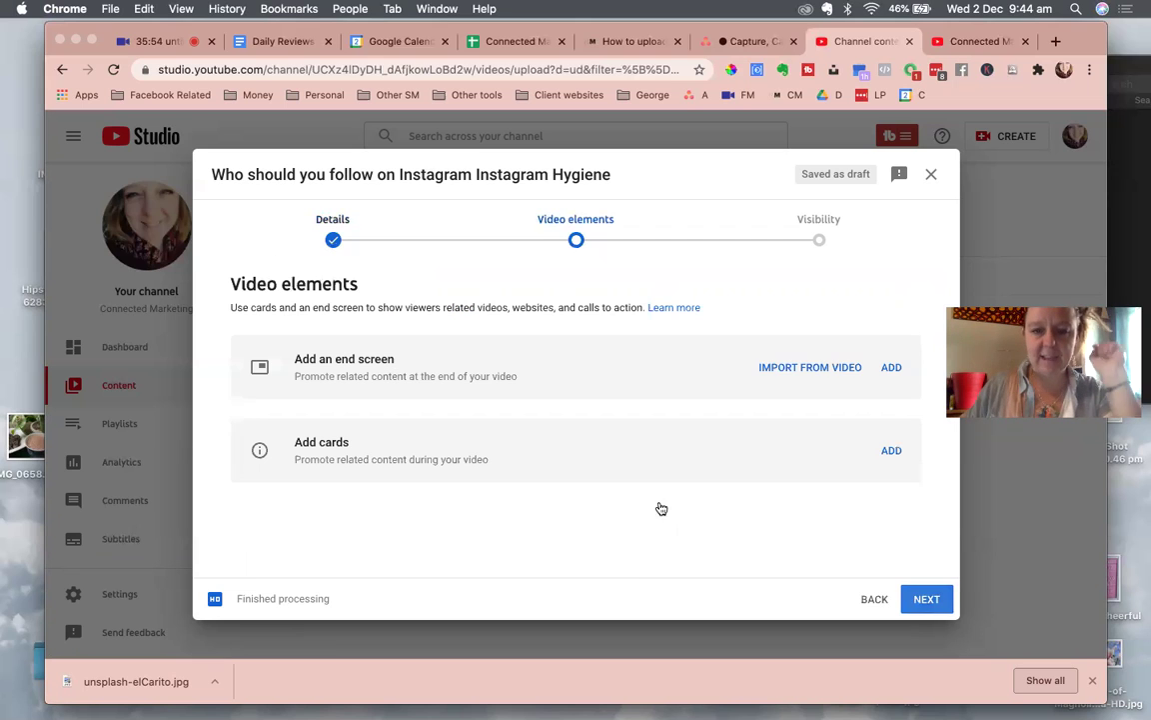
{"action": "left_click", "coordinate": [925, 596]}
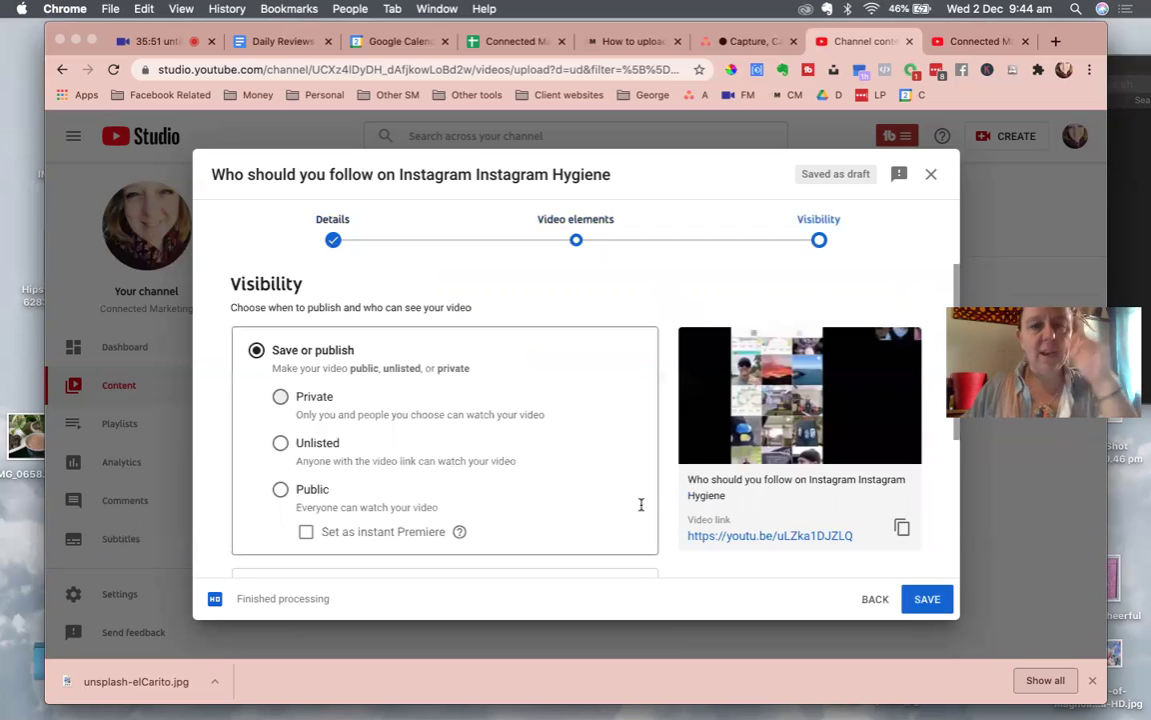
{"action": "left_click", "coordinate": [281, 490]}
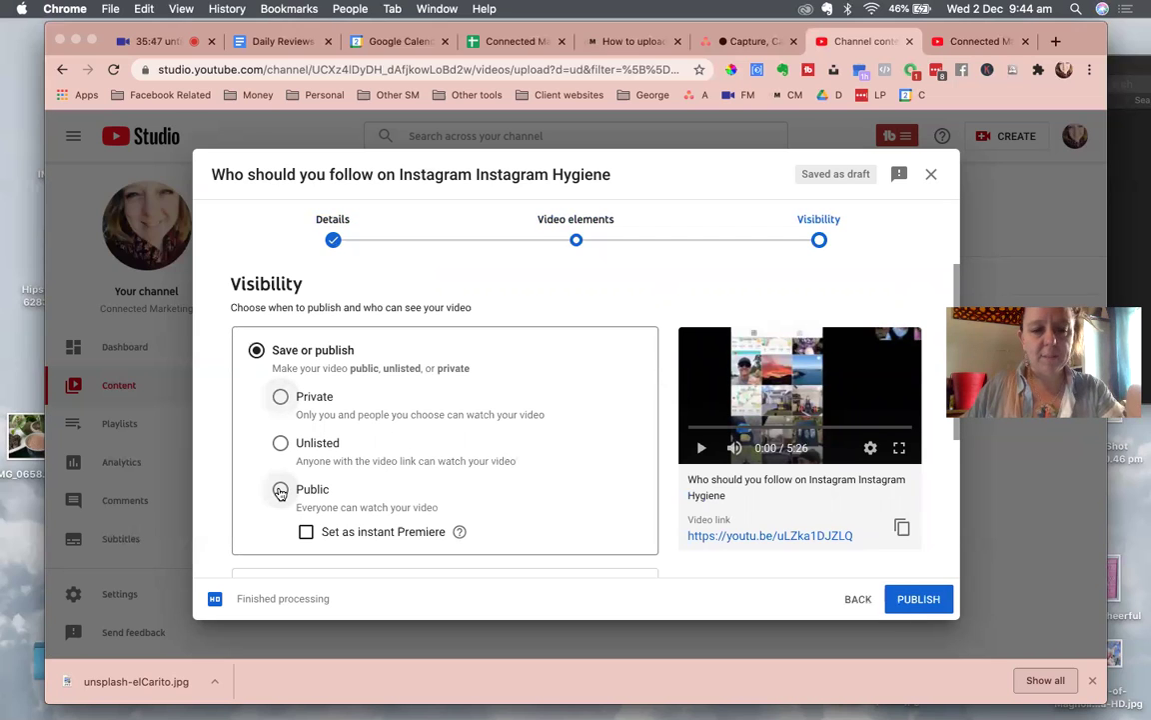
Step: Look at the channel page's uploads and review the publish and schedule options in the visibility settings
{"action": "left_click", "coordinate": [980, 40]}
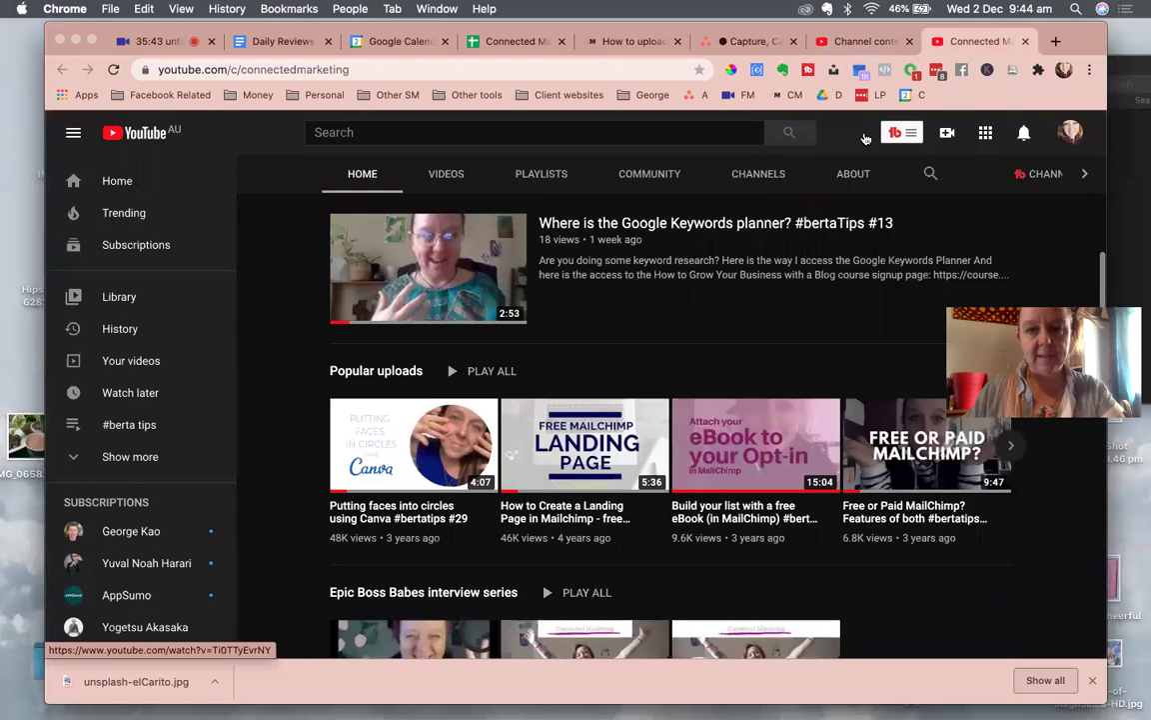
{"action": "left_click", "coordinate": [840, 41]}
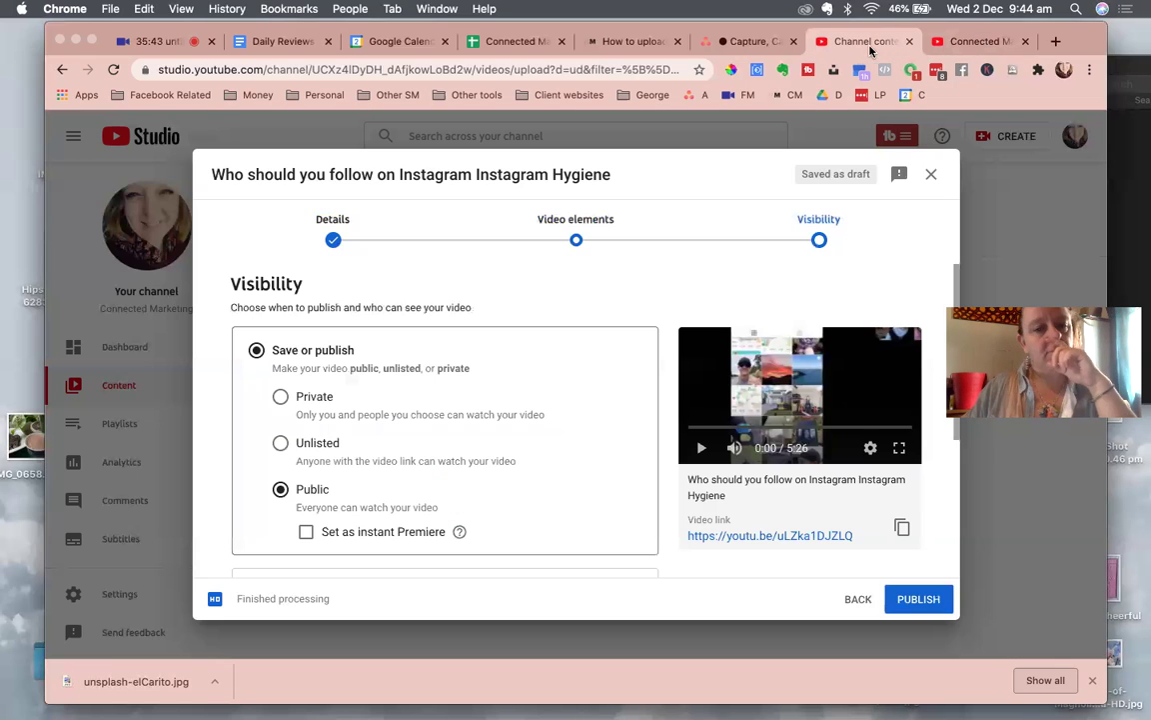
{"action": "scroll", "coordinate": [363, 477], "scroll_direction": "down", "scroll_amount": 3}
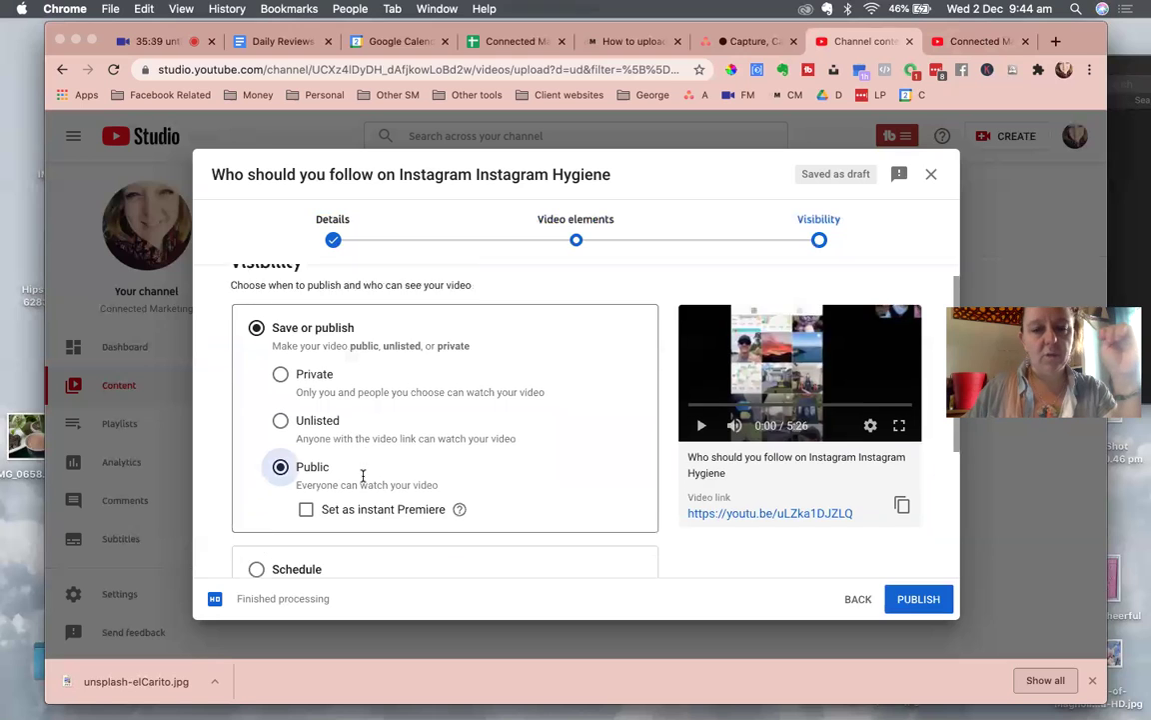
{"action": "scroll", "coordinate": [362, 478], "scroll_direction": "up", "scroll_amount": 3}
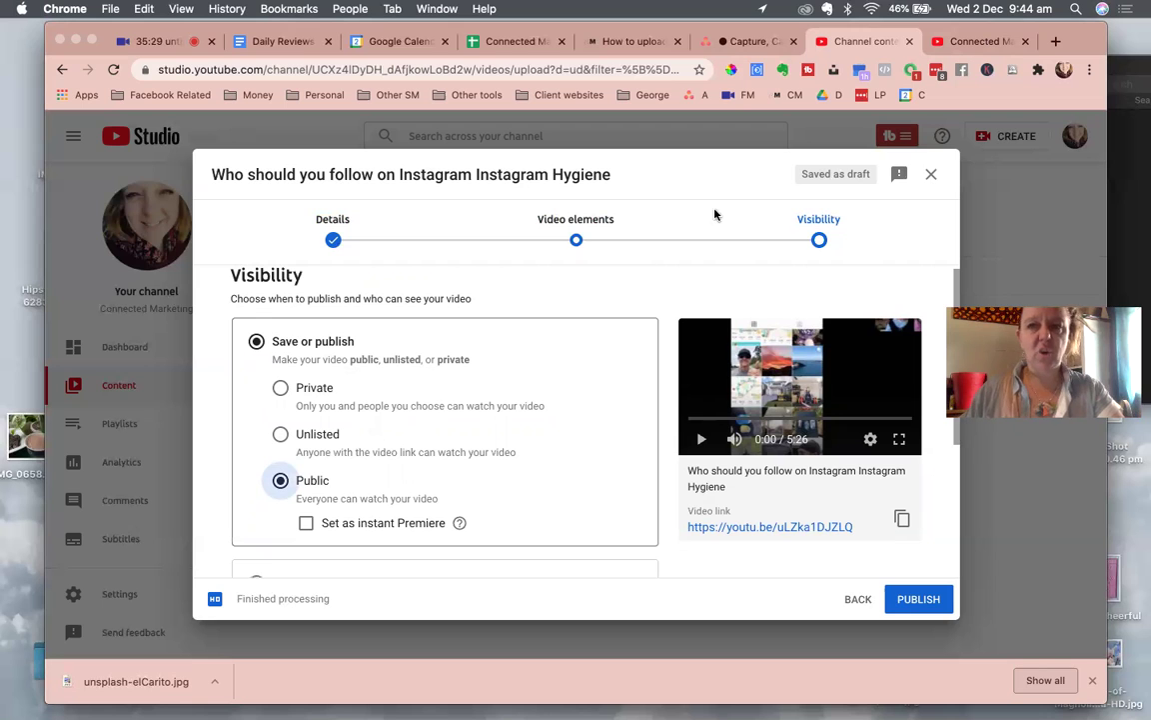
Step: Open the YouTube home page in the channel's tab and browse the recommended videos and their thumbnails
{"action": "key", "text": "ctrl+Tab"}
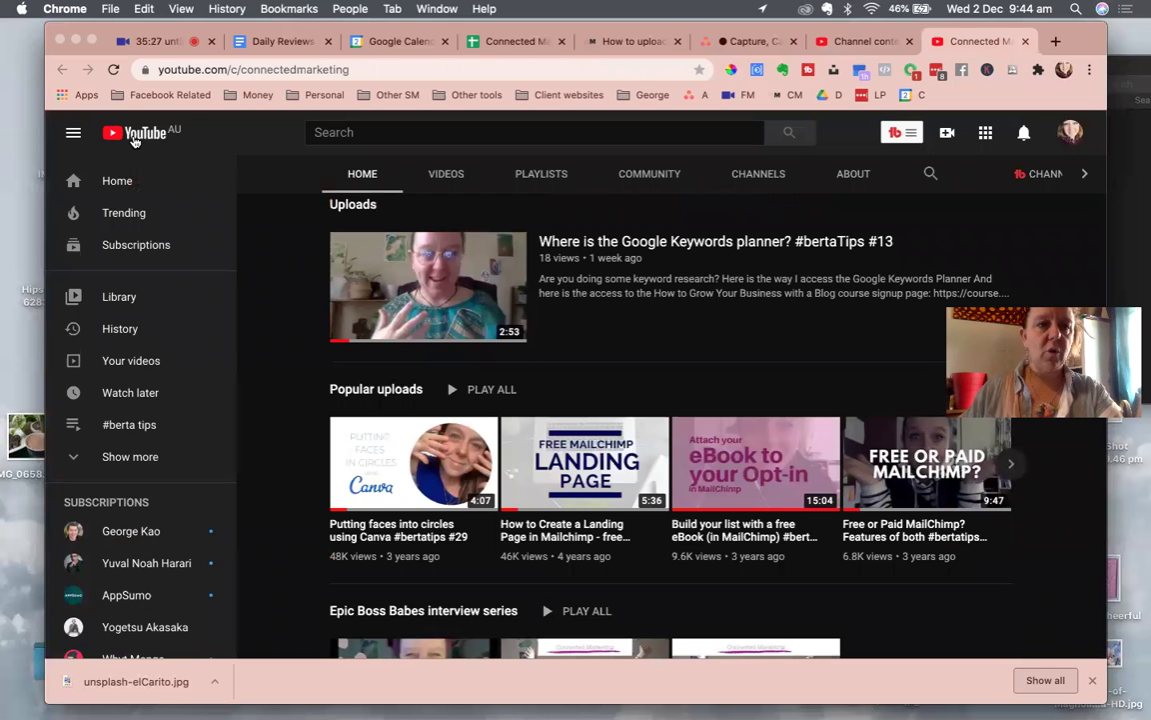
{"action": "left_click", "coordinate": [135, 141]}
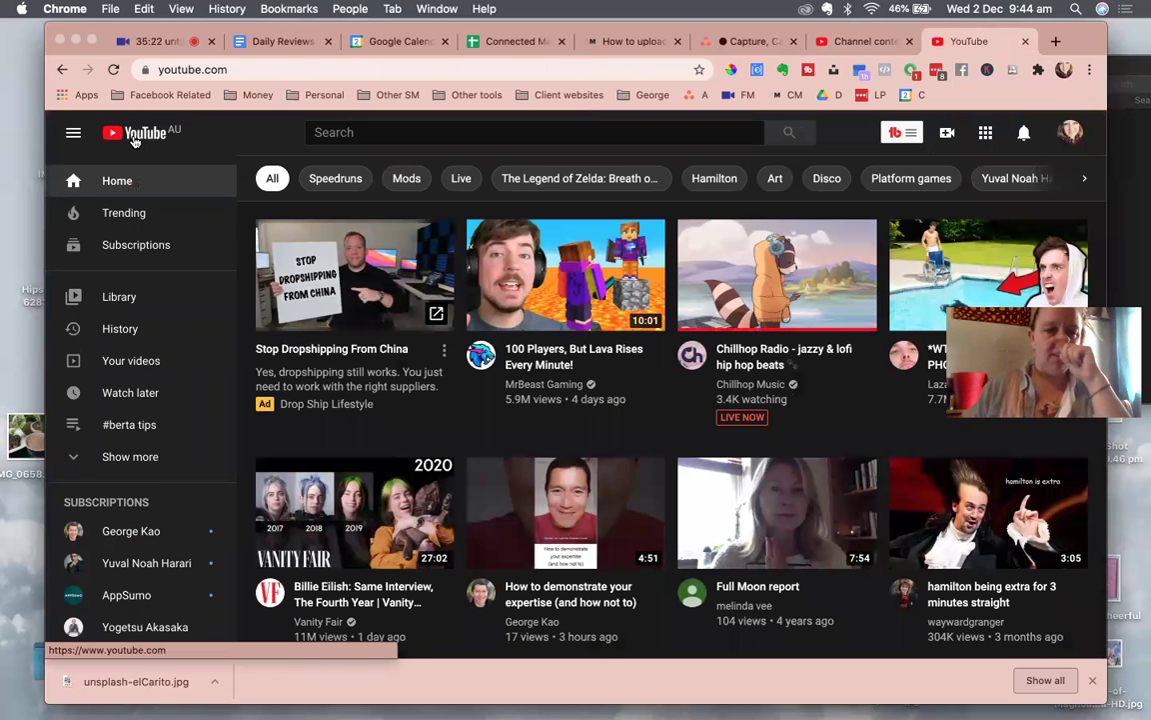
{"action": "scroll", "coordinate": [528, 431], "scroll_direction": "down", "scroll_amount": 5}
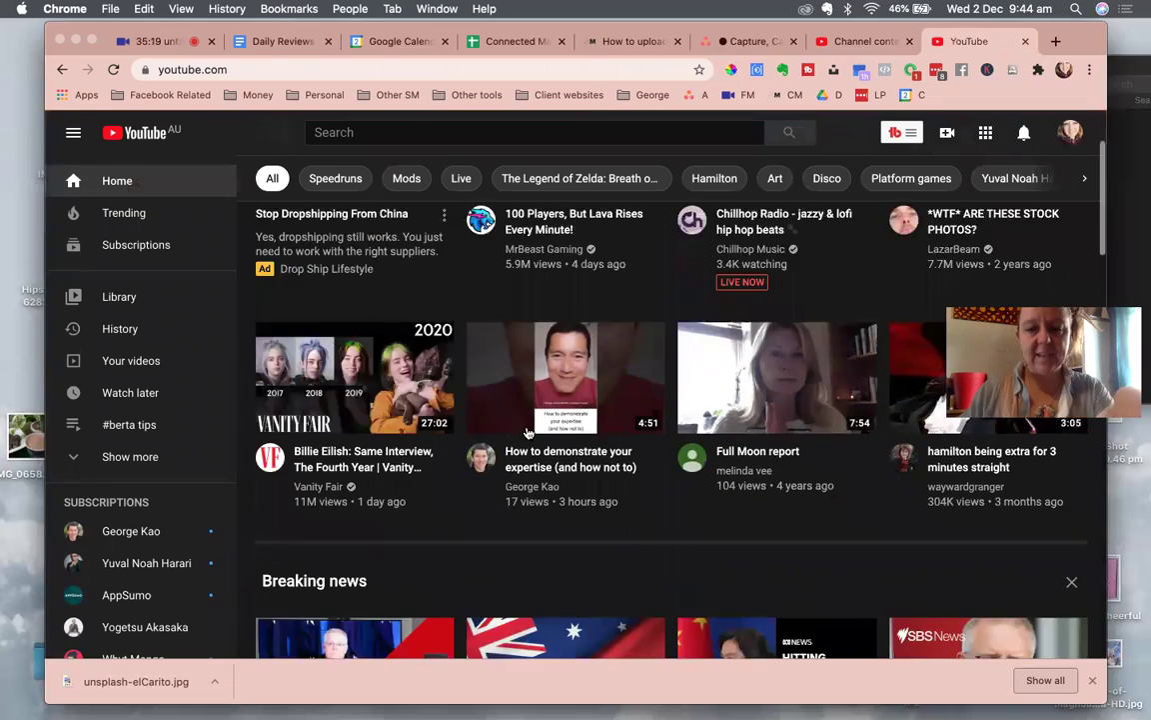
{"action": "scroll", "coordinate": [528, 432], "scroll_direction": "down", "scroll_amount": 5}
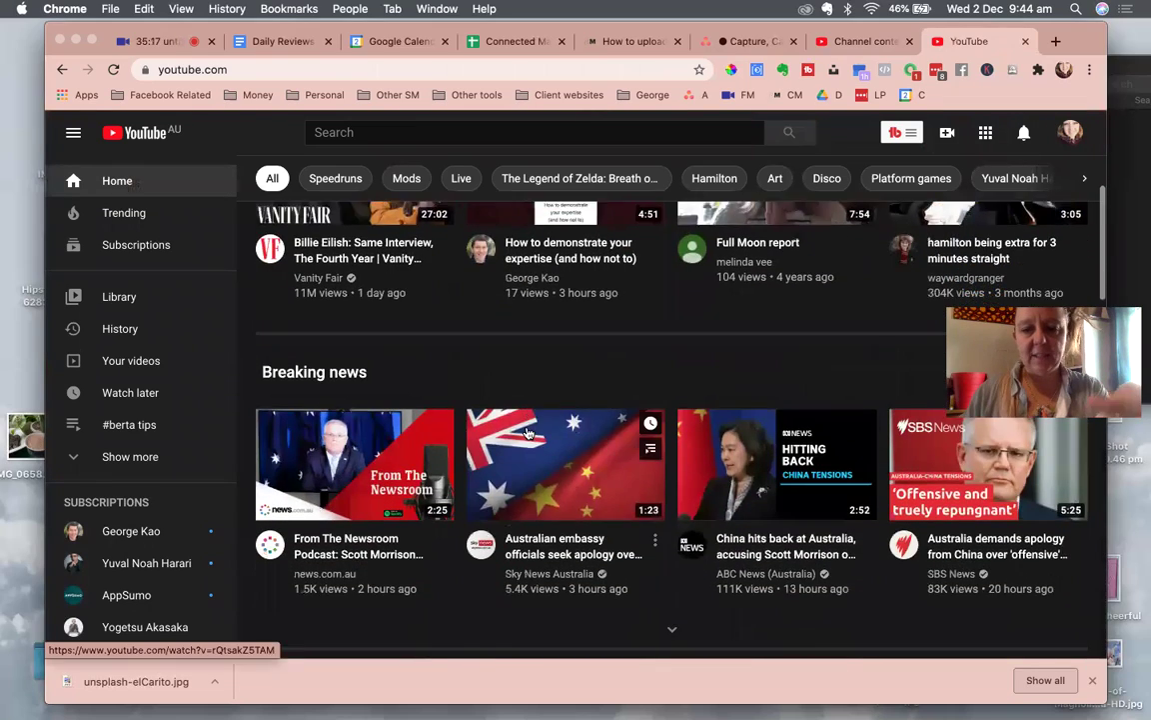
{"action": "scroll", "coordinate": [527, 432], "scroll_direction": "down", "scroll_amount": 5}
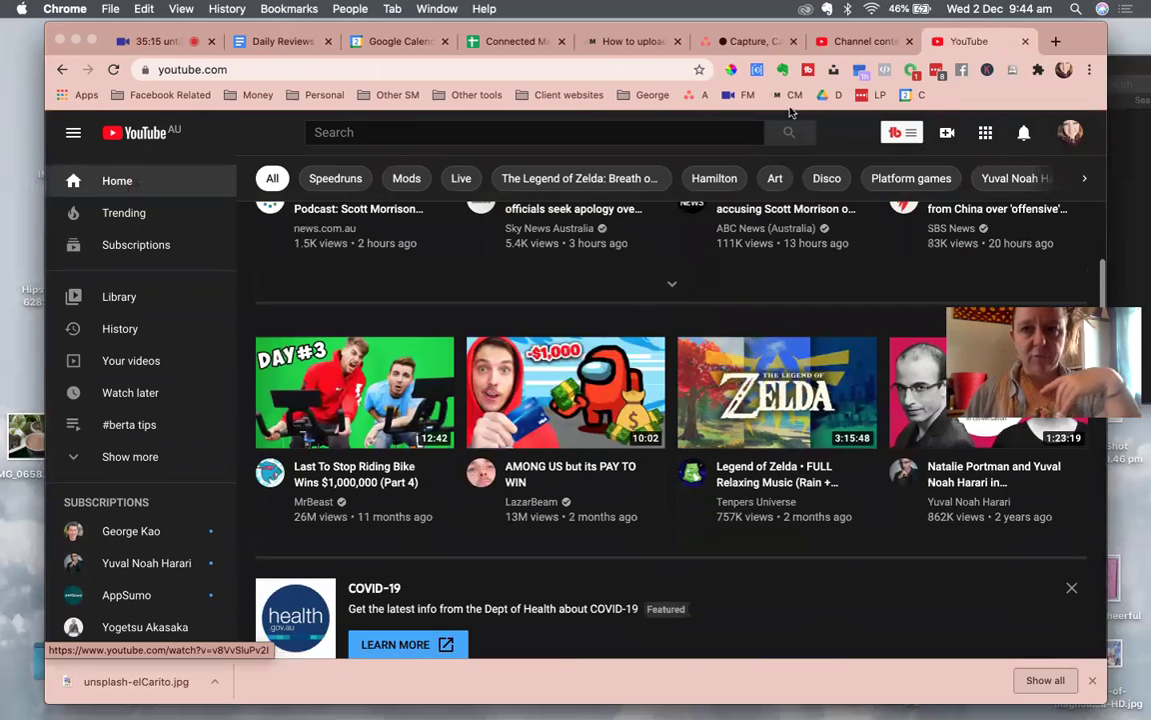
Step: Search YouTube for "youtube", look through the resulting videos and return to the upload's visibility settings
{"action": "left_click", "coordinate": [454, 141]}
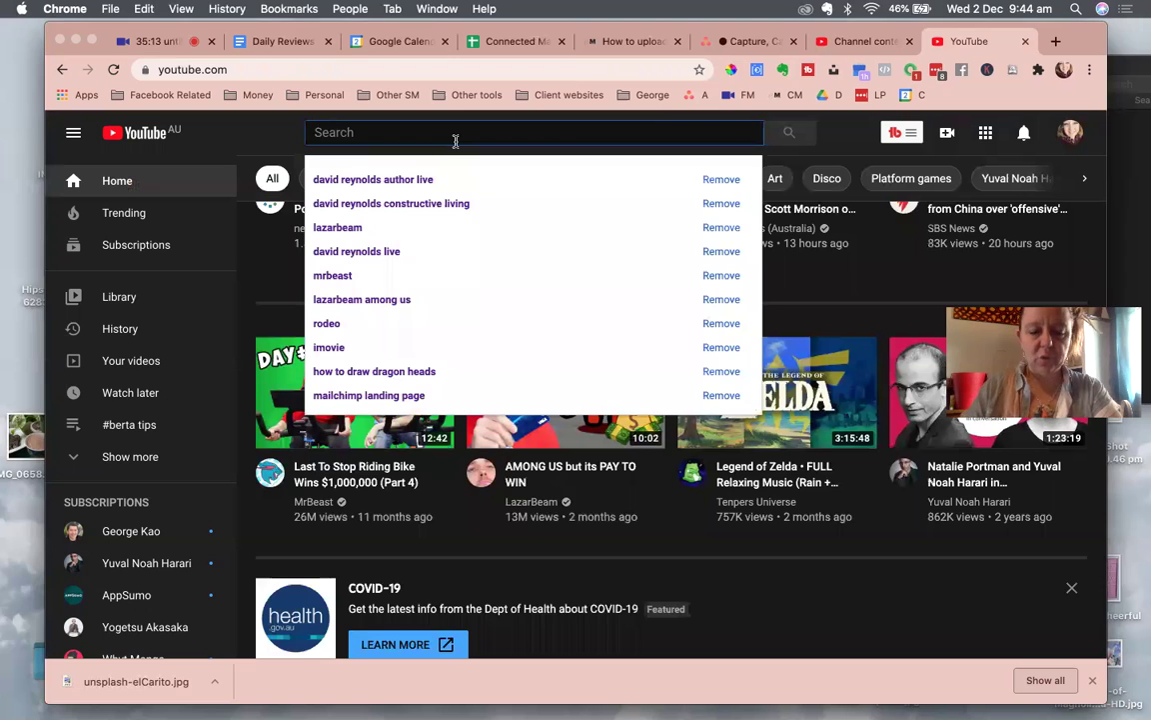
{"action": "type", "text": "youti"}
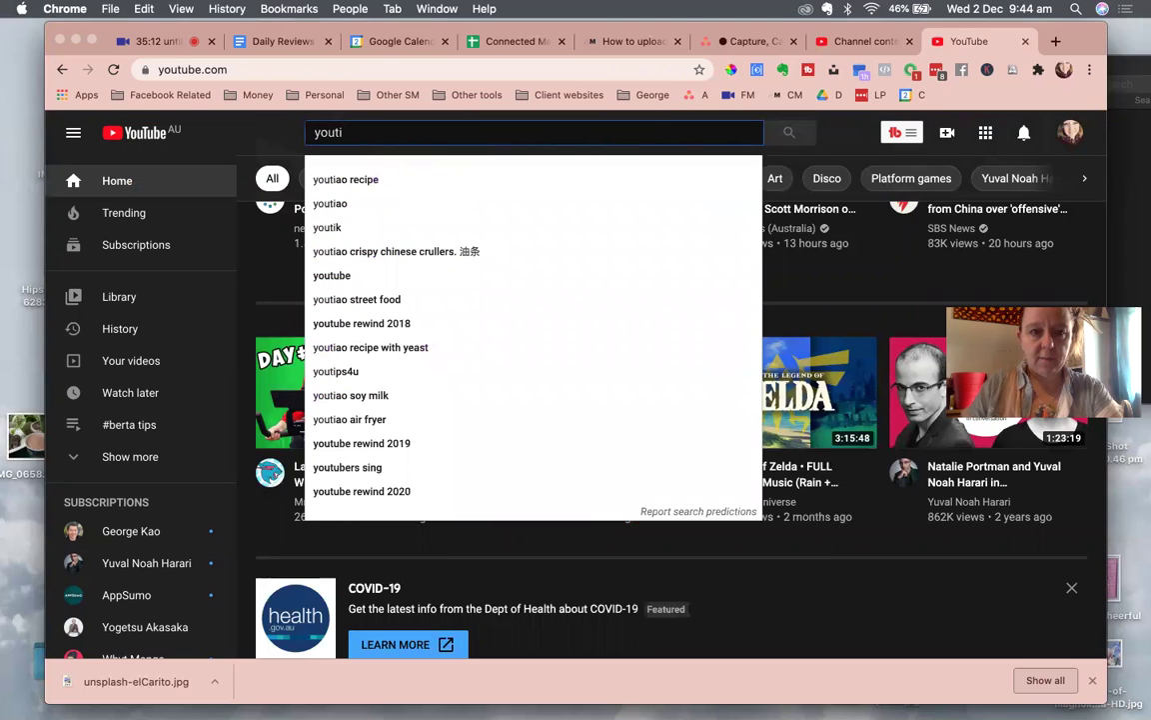
{"action": "key", "text": "BackSpace"}
{"action": "type", "text": "ube"}
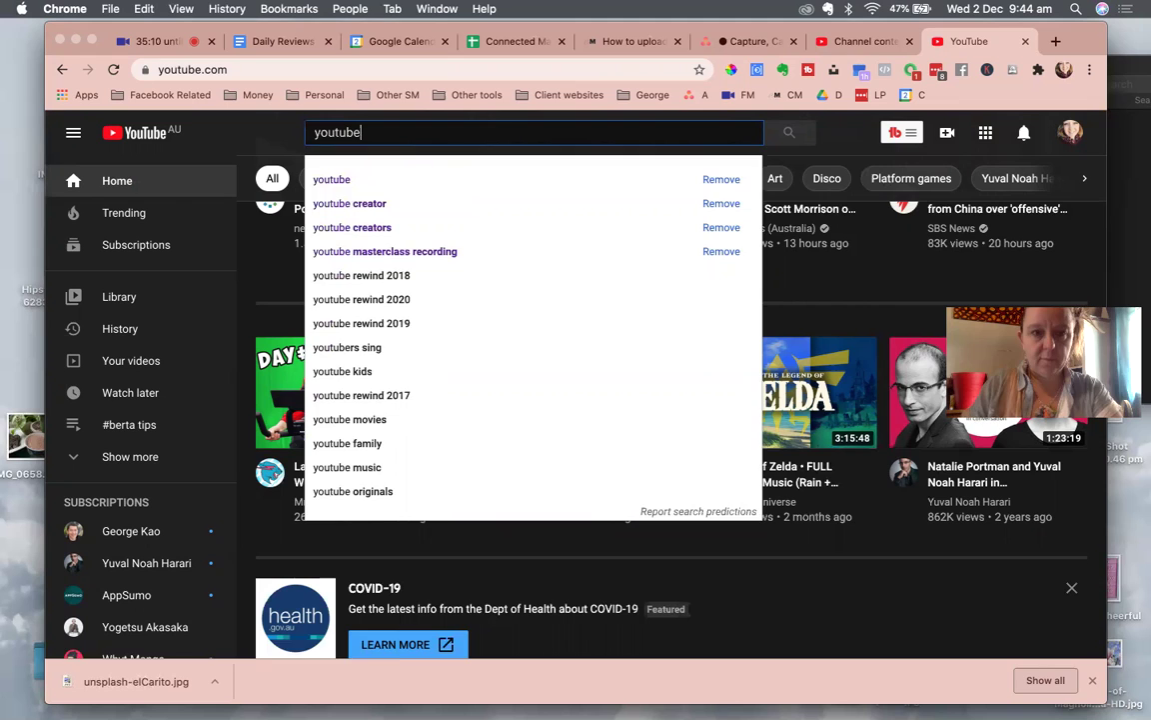
{"action": "key", "text": "Return"}
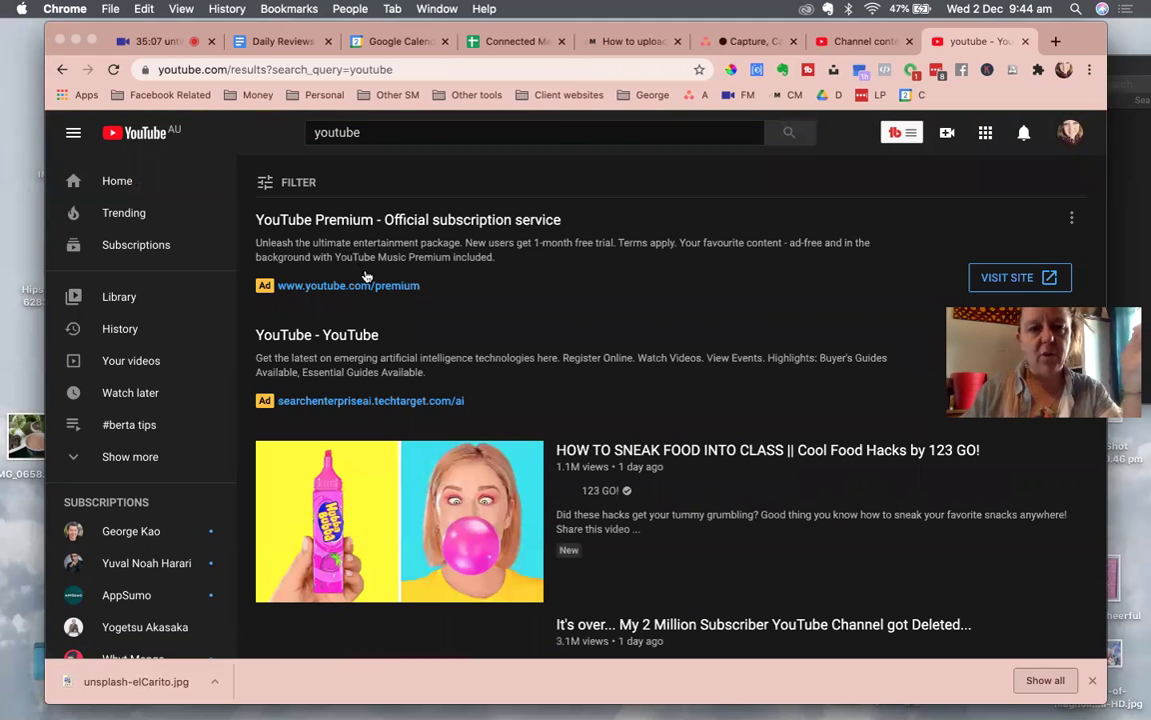
{"action": "scroll", "coordinate": [367, 298], "scroll_direction": "down", "scroll_amount": 4}
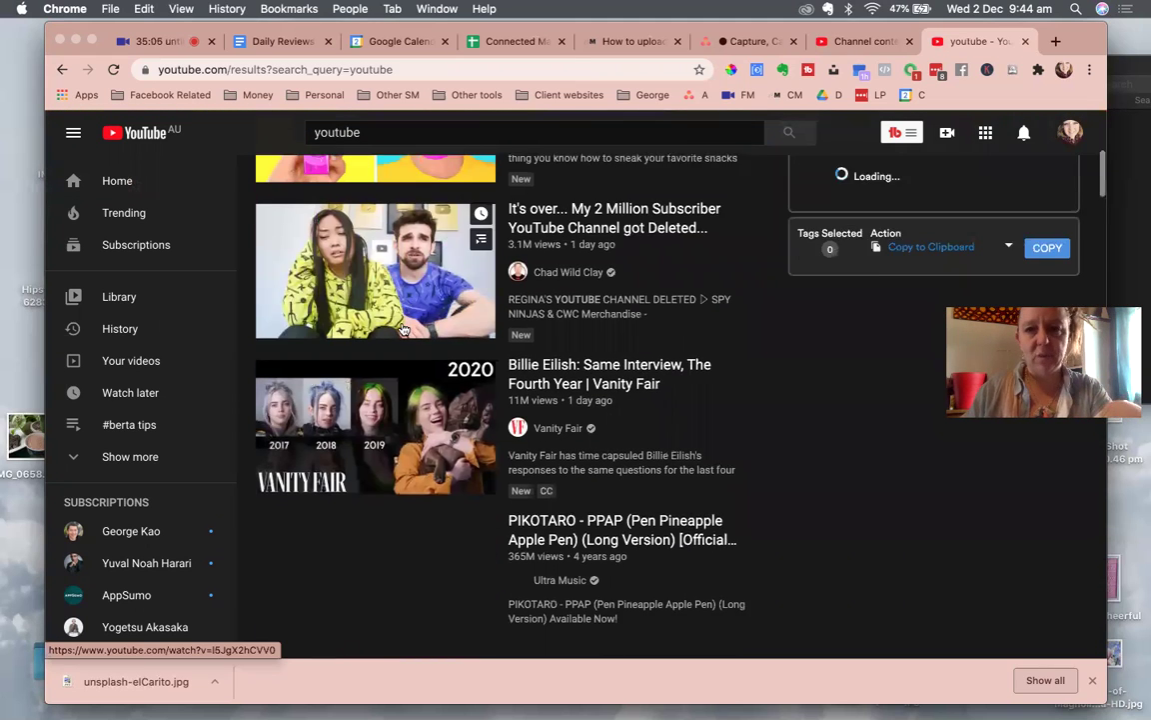
{"action": "left_click", "coordinate": [855, 42]}
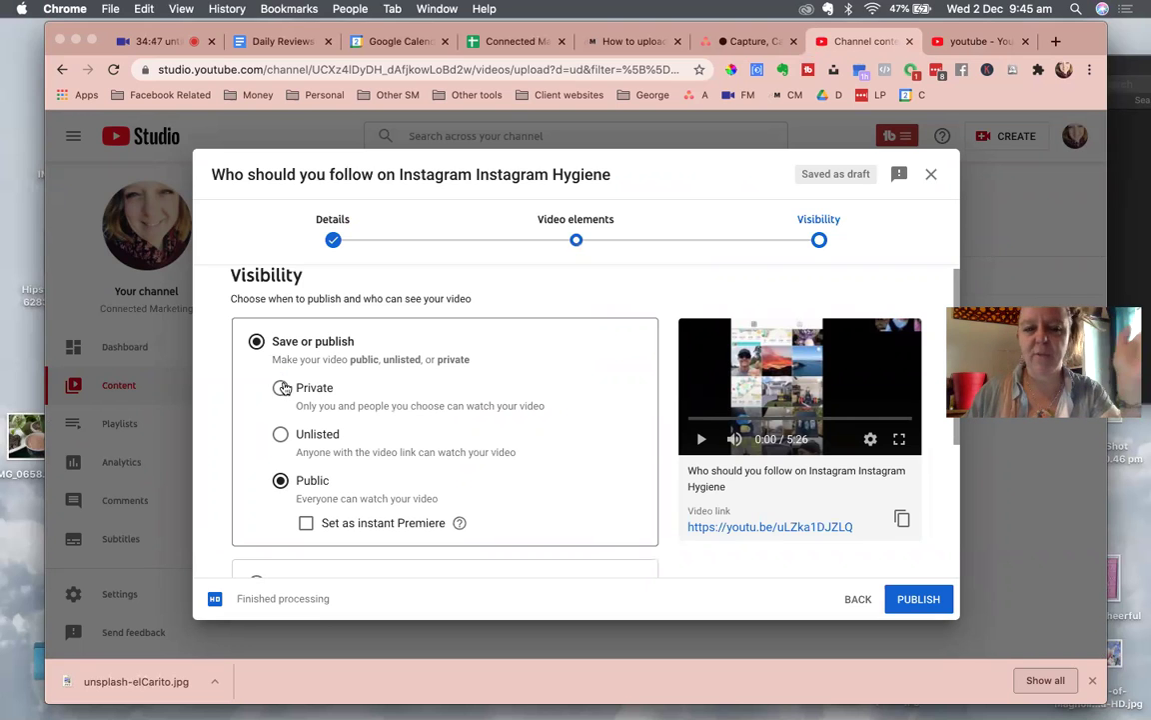
Step: Review the schedule option and pre-publish checks in the visibility settings and close the upload, keeping the video as a draft
{"action": "scroll", "coordinate": [358, 427], "scroll_direction": "down", "scroll_amount": 5}
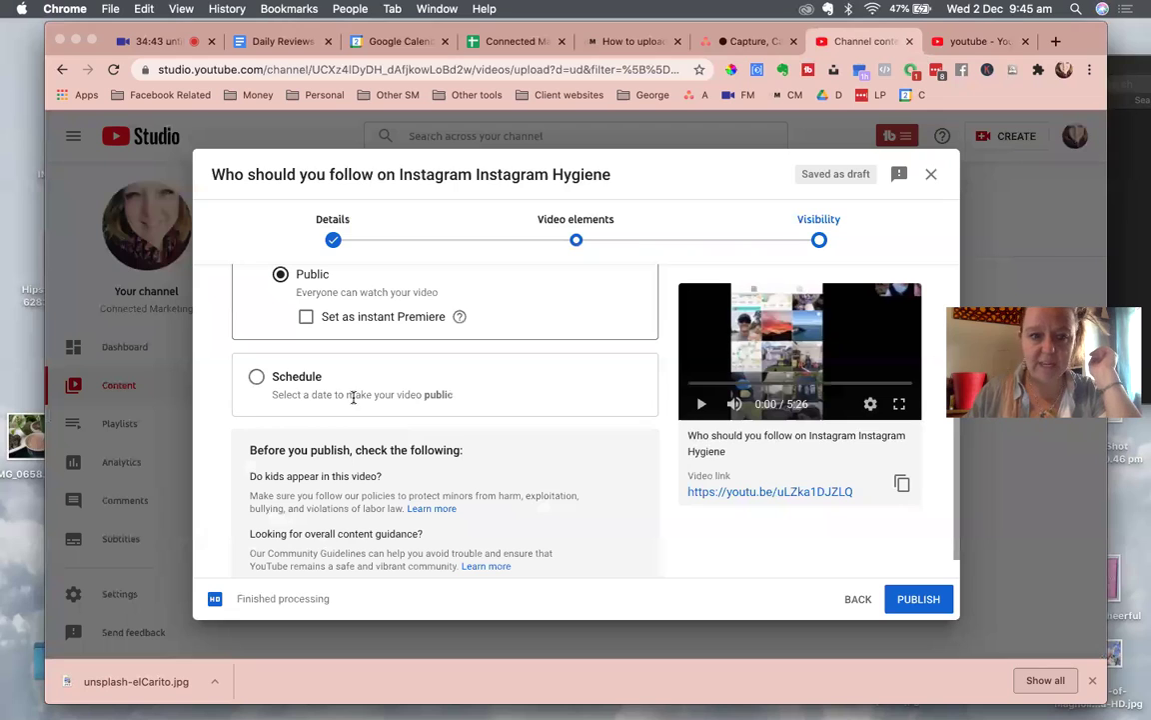
{"action": "scroll", "coordinate": [376, 413], "scroll_direction": "down", "scroll_amount": 1}
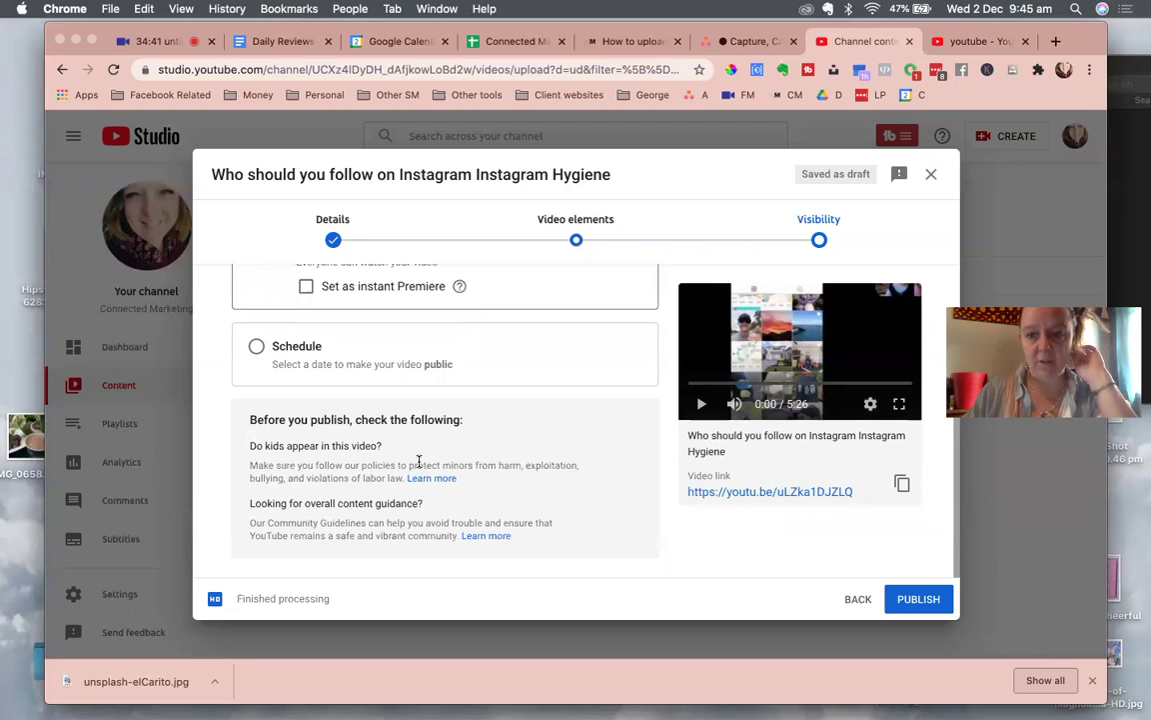
{"action": "left_click", "coordinate": [929, 176]}
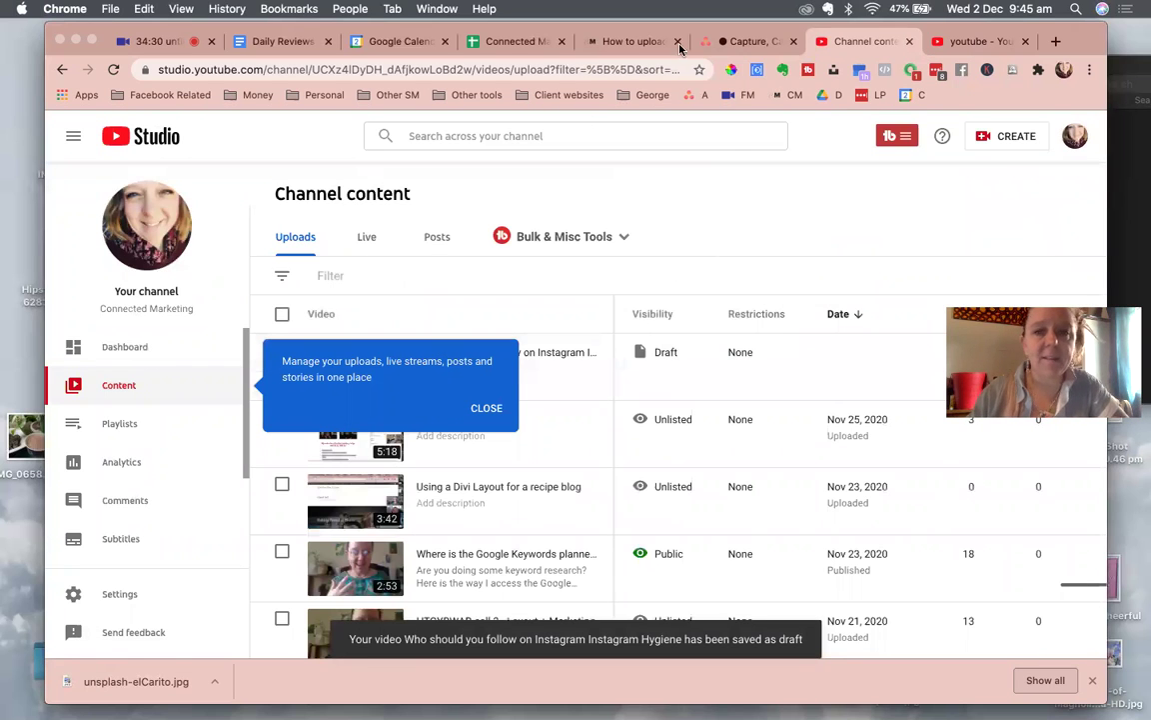
{"action": "left_click_drag", "start_coordinate": [1085, 37], "coordinate": [1085, 76]}
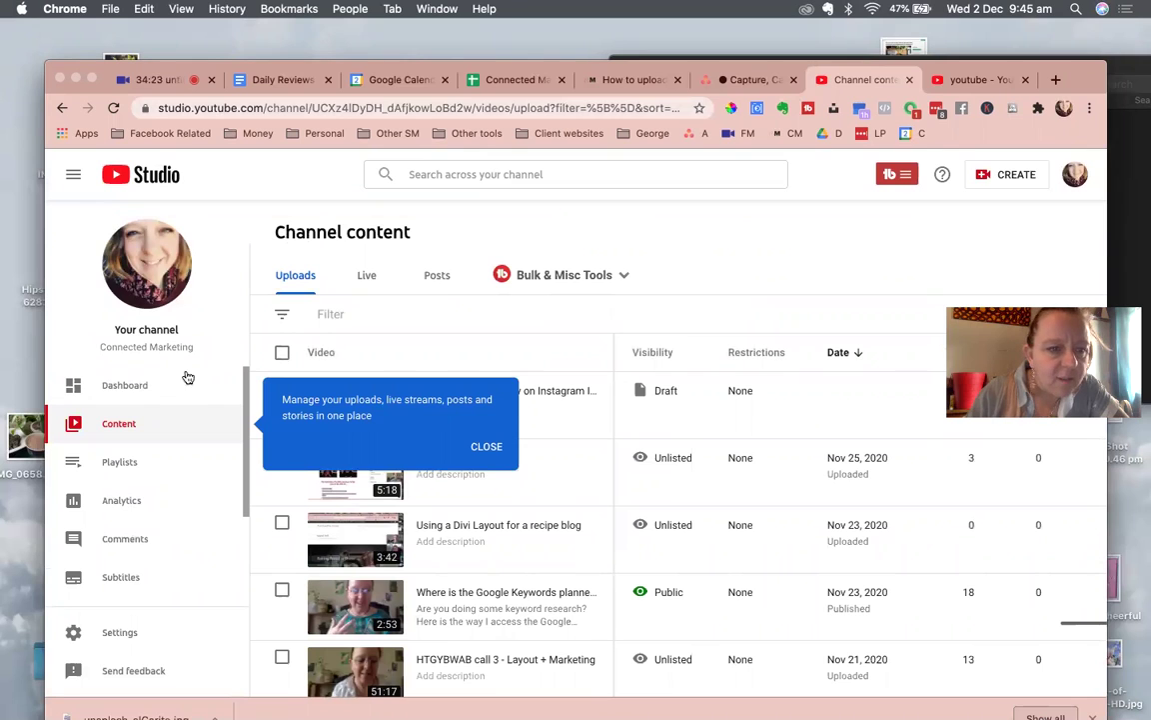
Step: Open the Connected Marketing channel page from the saved bookmarks and open its channel customization in YouTube Studio
{"action": "left_click", "coordinate": [981, 86]}
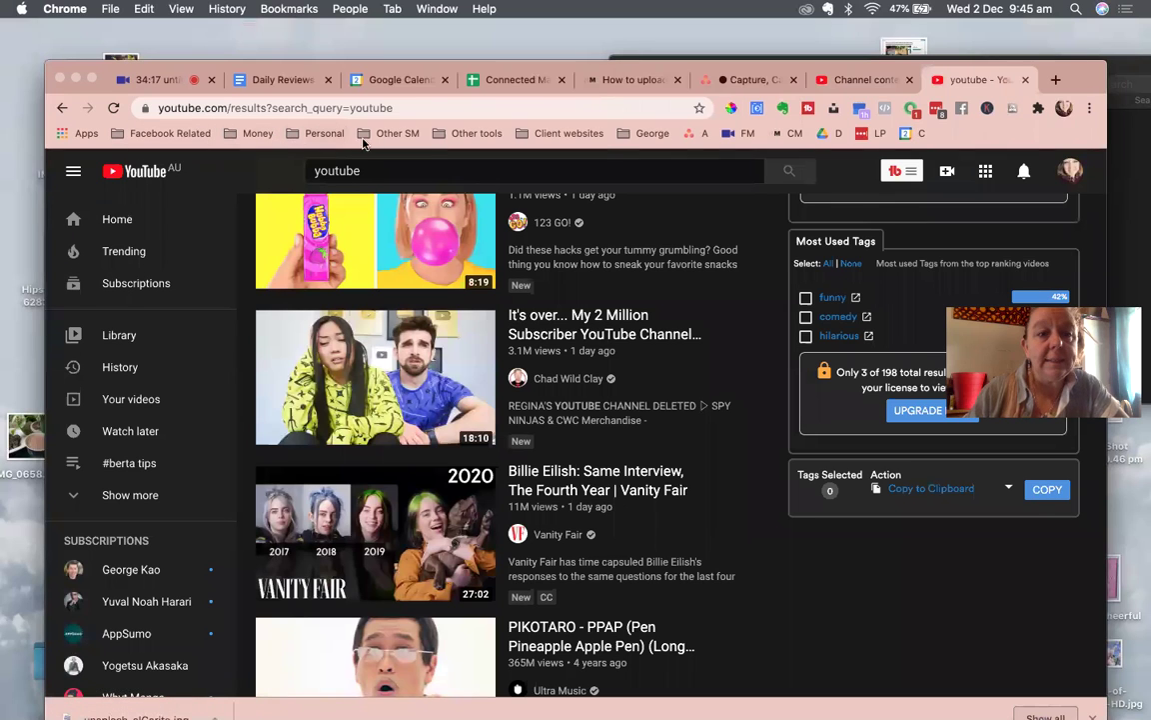
{"action": "left_click", "coordinate": [396, 134]}
{"action": "left_click", "coordinate": [404, 166]}
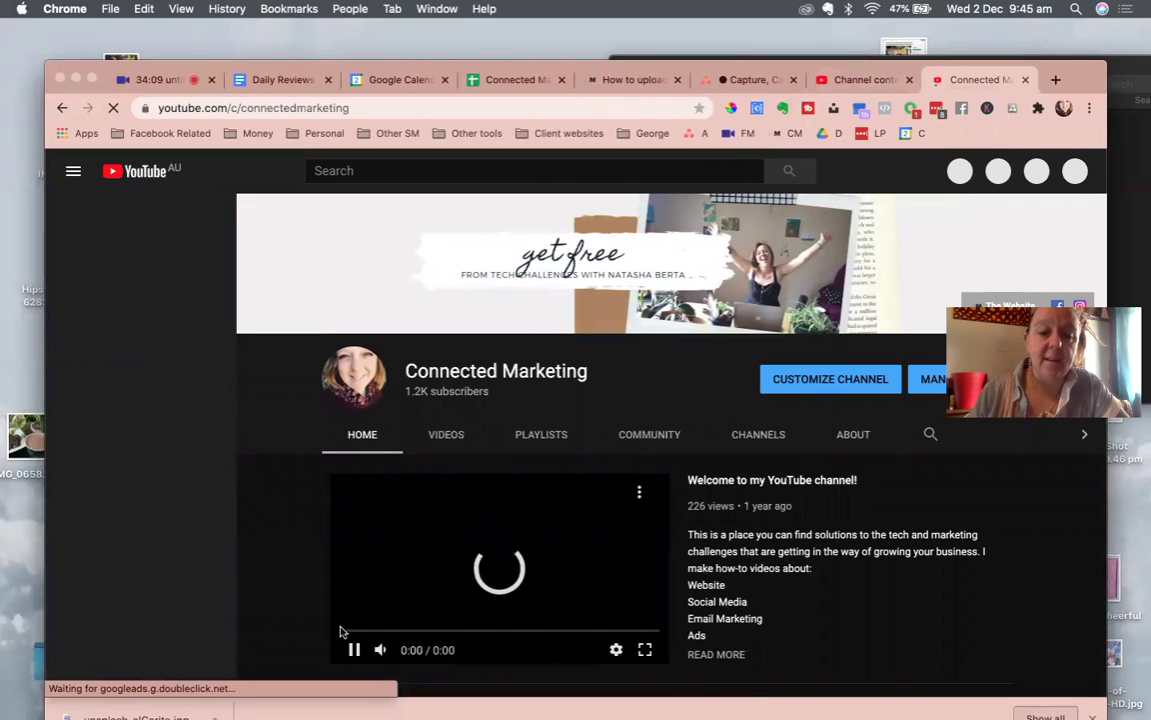
{"action": "left_click", "coordinate": [829, 380]}
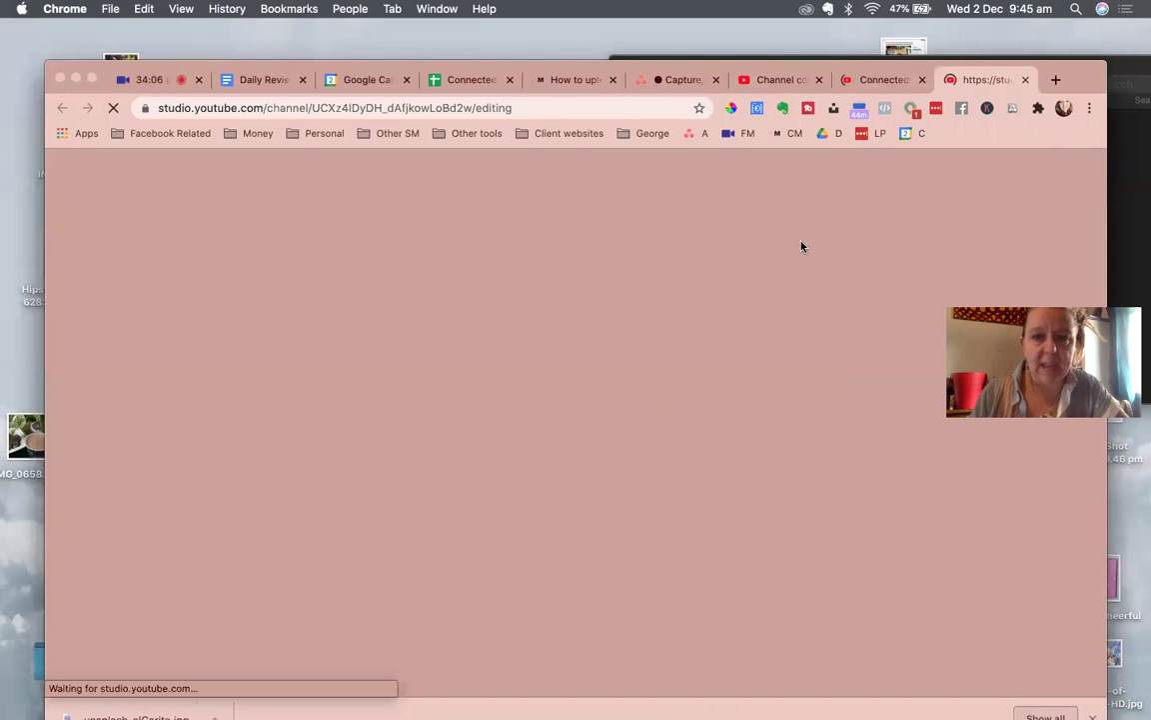
{"action": "left_click", "coordinate": [780, 80]}
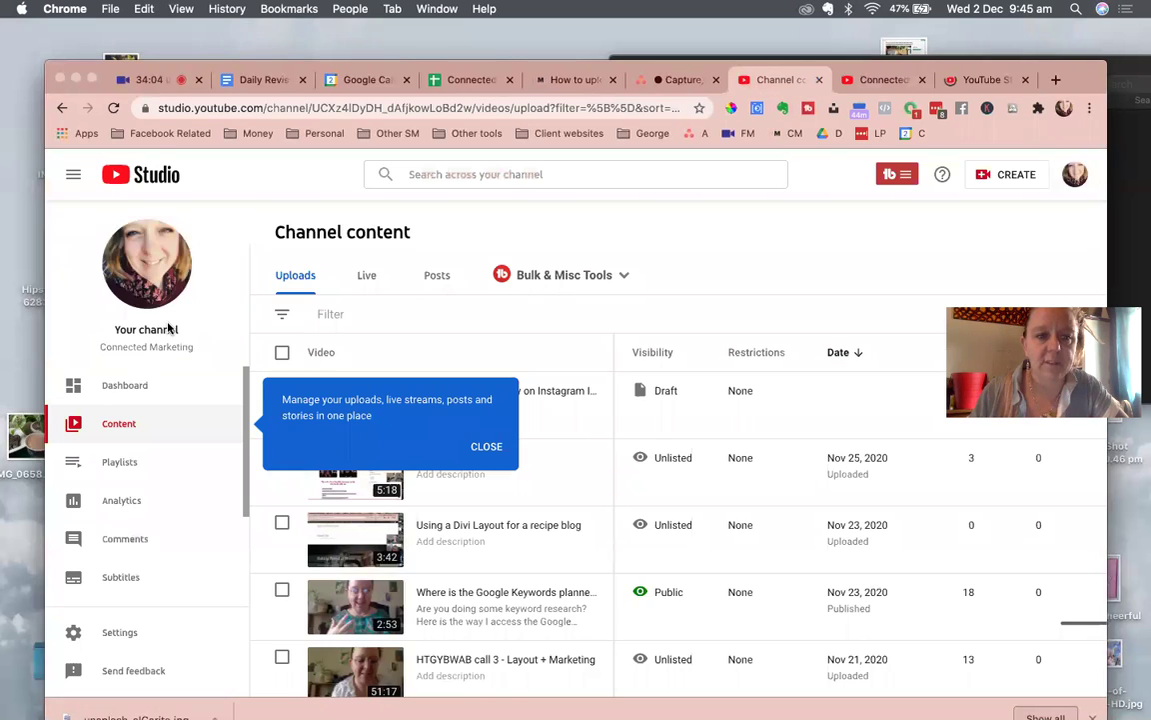
{"action": "left_click", "coordinate": [995, 79]}
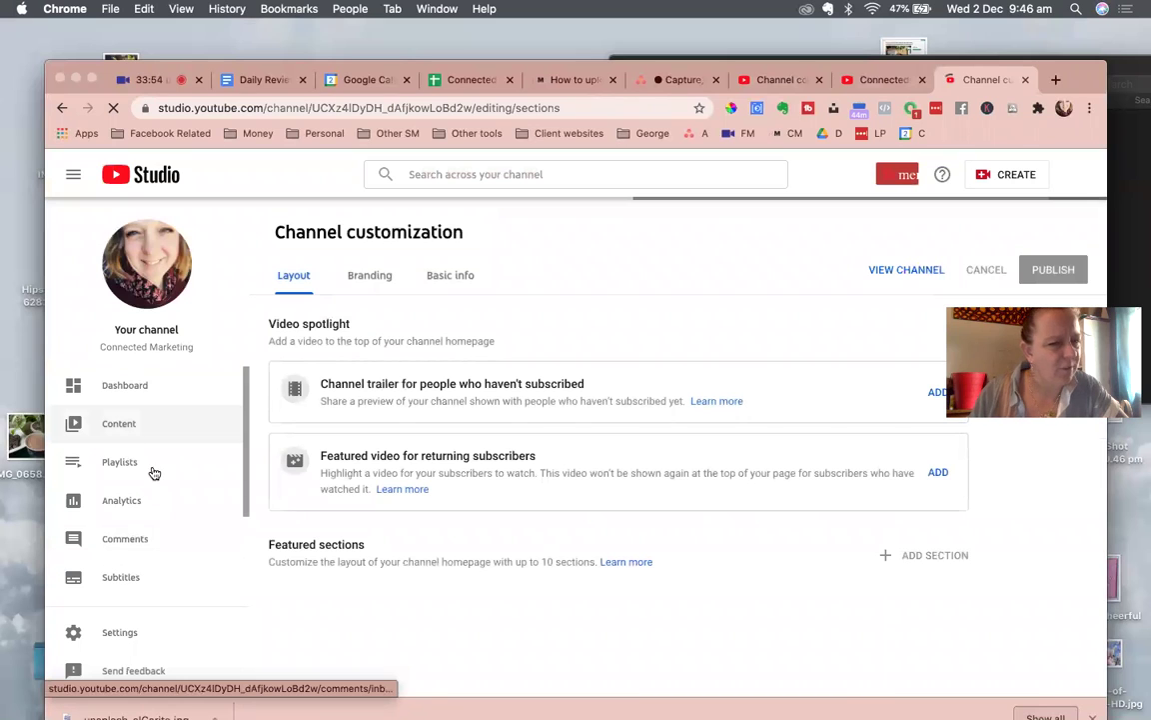
{"action": "left_click", "coordinate": [876, 80]}
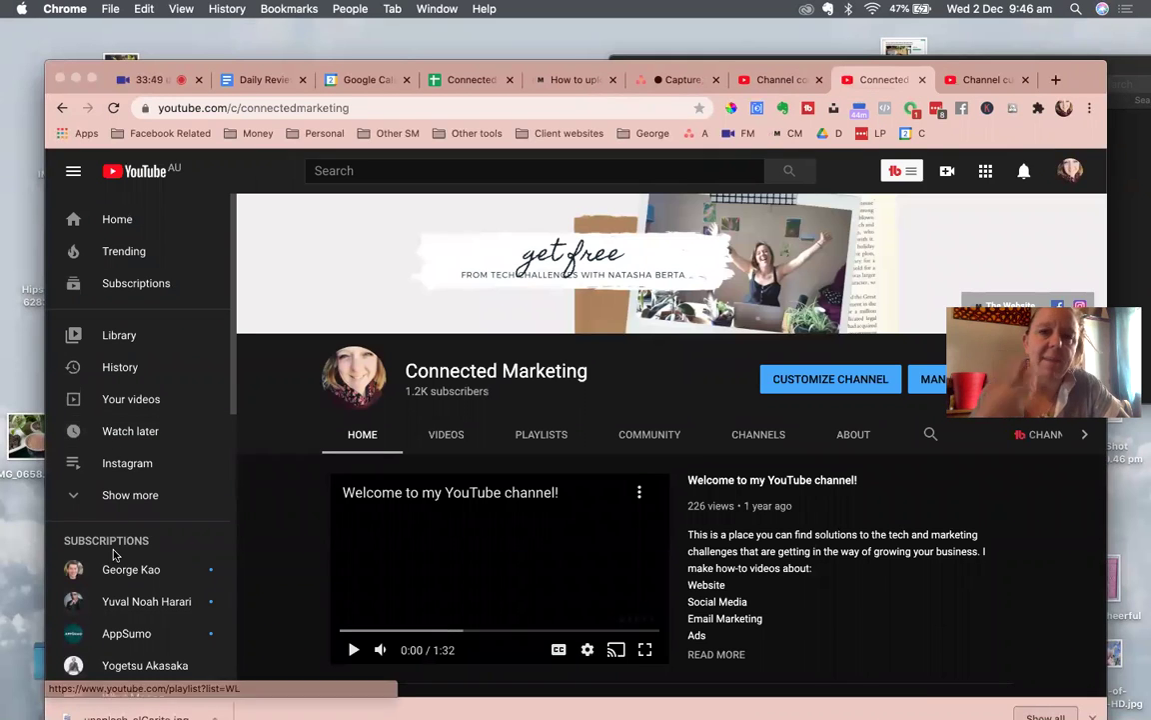
{"action": "scroll", "coordinate": [113, 555], "scroll_direction": "down", "scroll_amount": 3}
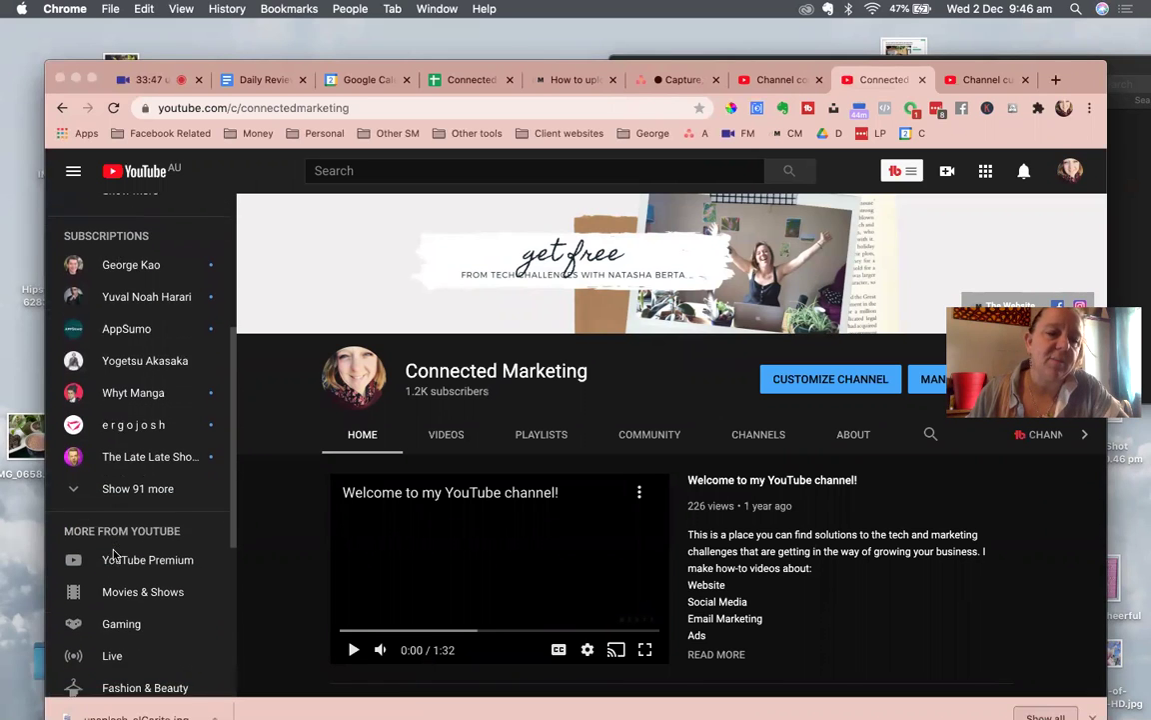
{"action": "scroll", "coordinate": [113, 555], "scroll_direction": "up", "scroll_amount": 3}
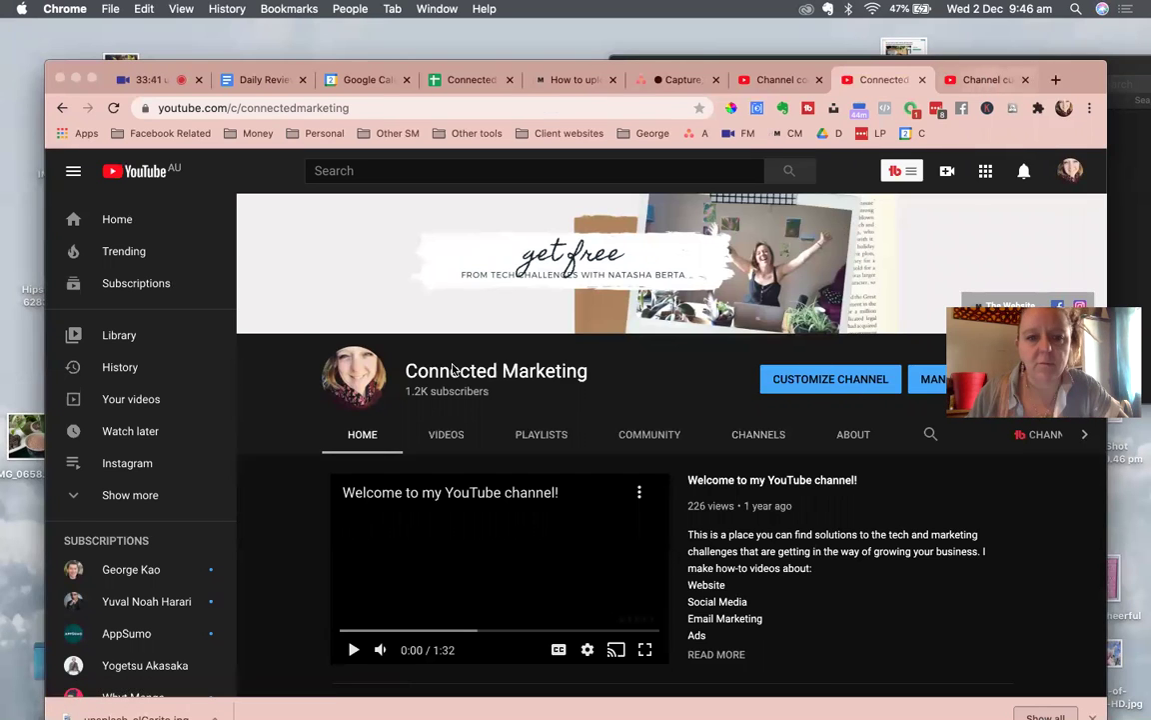
{"action": "left_click", "coordinate": [984, 79]}
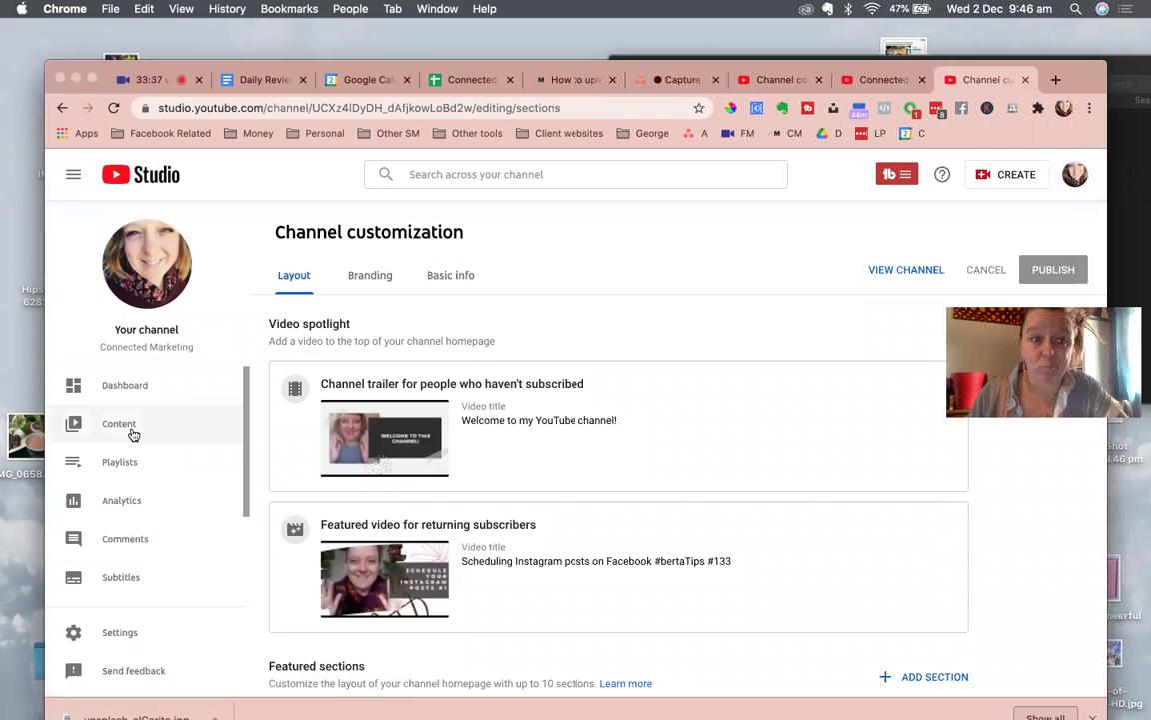
{"action": "scroll", "coordinate": [148, 565], "scroll_direction": "down", "scroll_amount": 3}
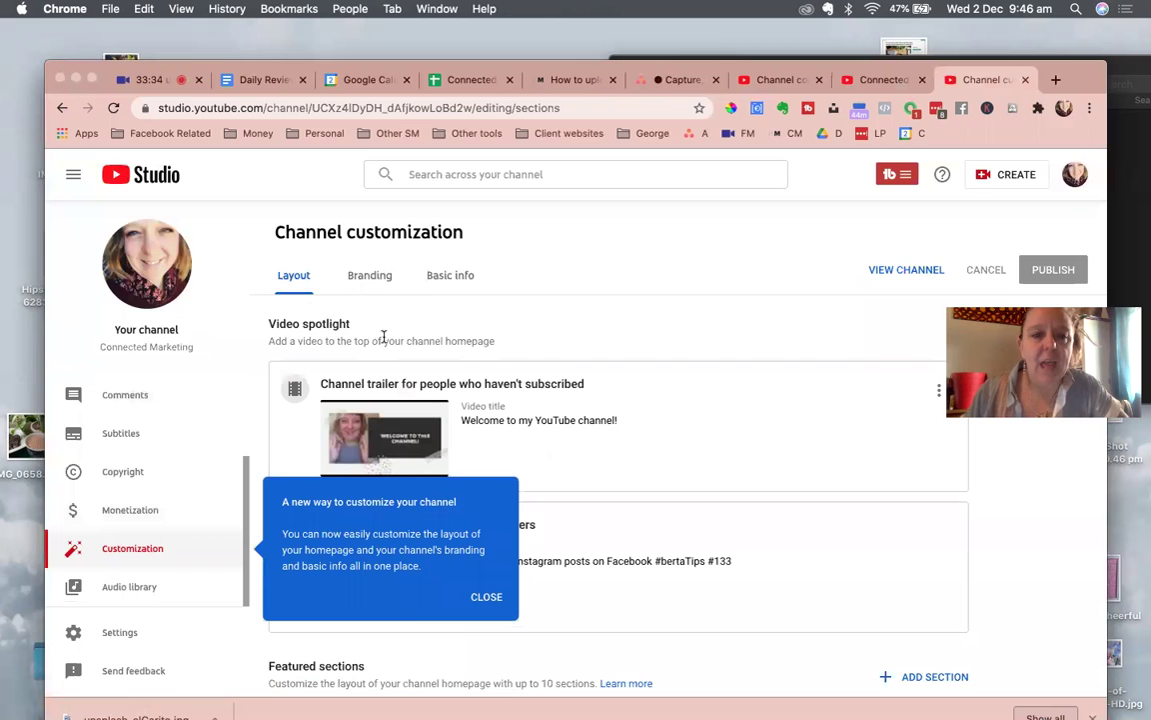
{"action": "scroll", "coordinate": [130, 434], "scroll_direction": "up", "scroll_amount": 3}
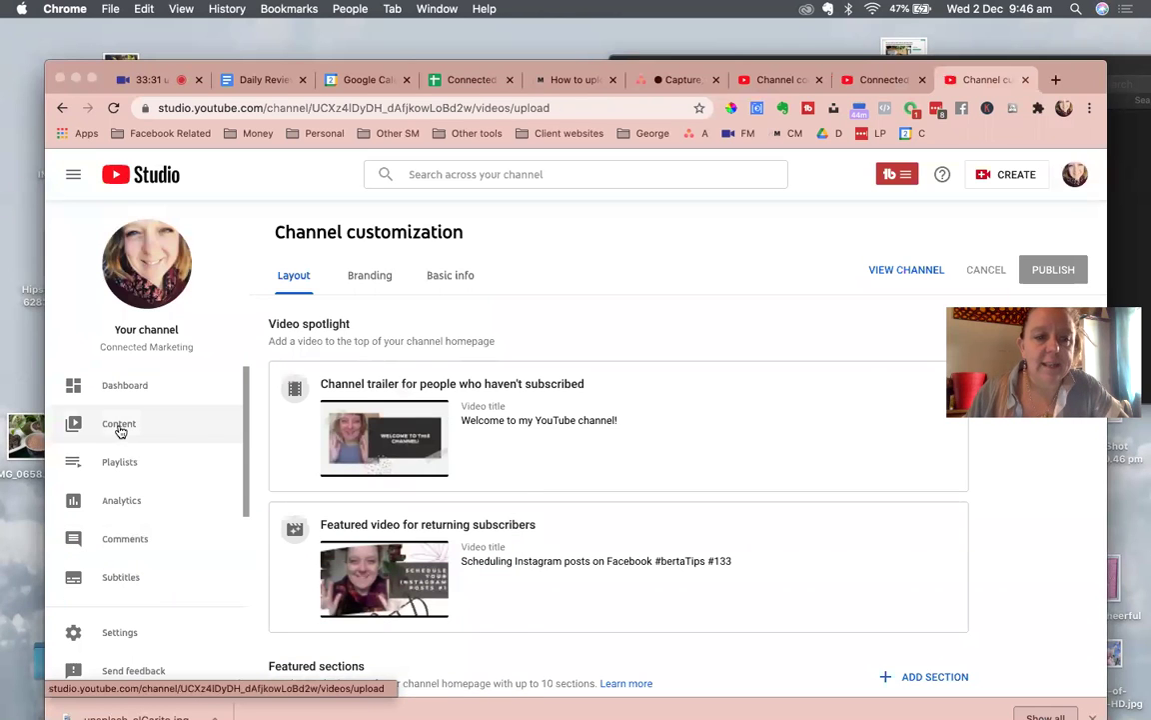
Step: Reopen the draft "Who should you follow on Instagram Instagram Hygiene" from the channel content and review its thumbnail, playlist and audience details
{"action": "left_click", "coordinate": [236, 450]}
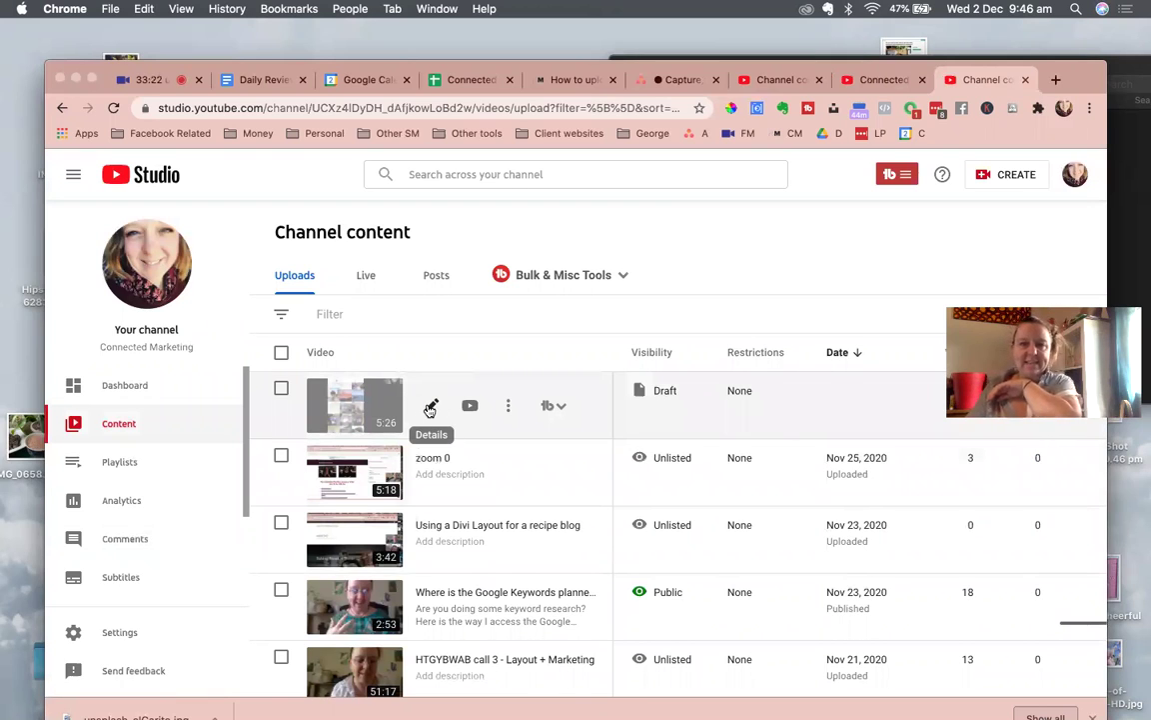
{"action": "left_click", "coordinate": [430, 407]}
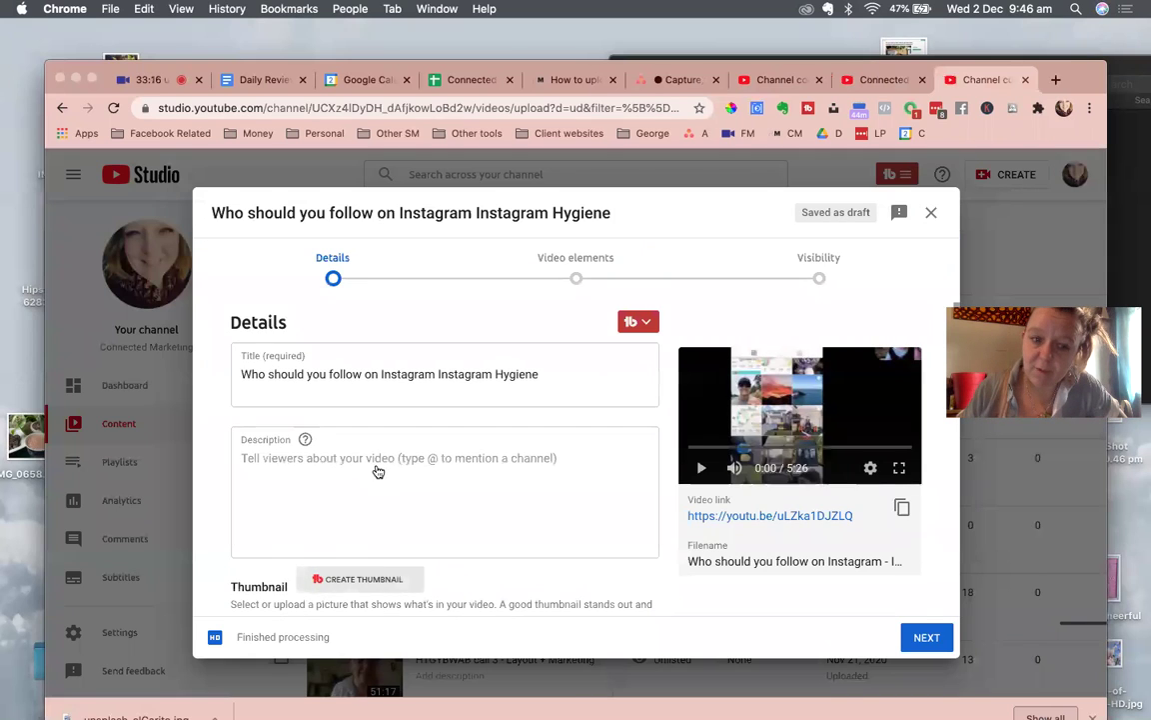
{"action": "scroll", "coordinate": [330, 439], "scroll_direction": "down", "scroll_amount": 3}
{"action": "scroll", "coordinate": [577, 491], "scroll_direction": "down", "scroll_amount": 5}
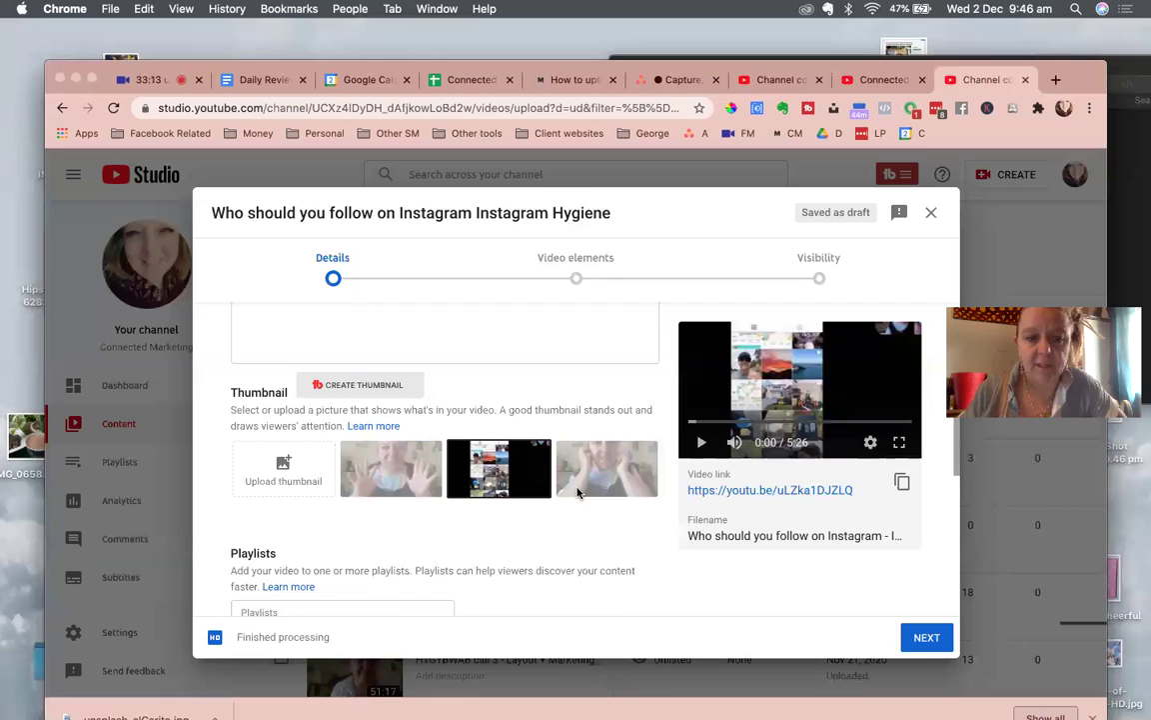
{"action": "scroll", "coordinate": [451, 492], "scroll_direction": "down", "scroll_amount": 4}
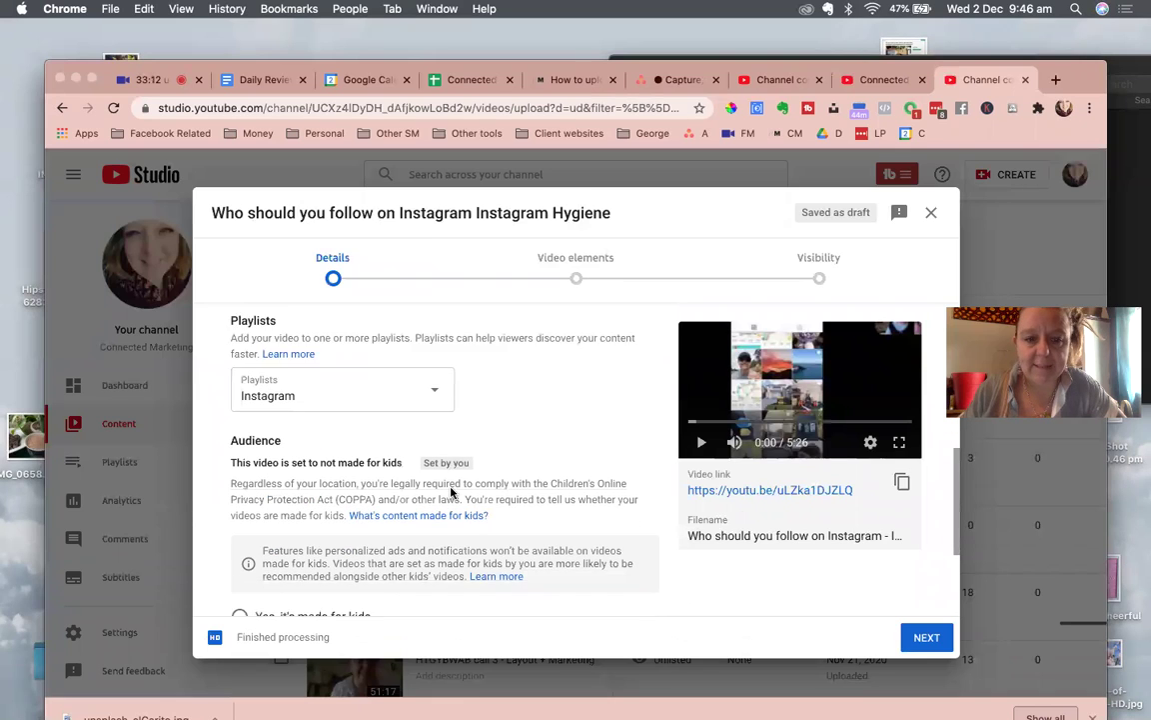